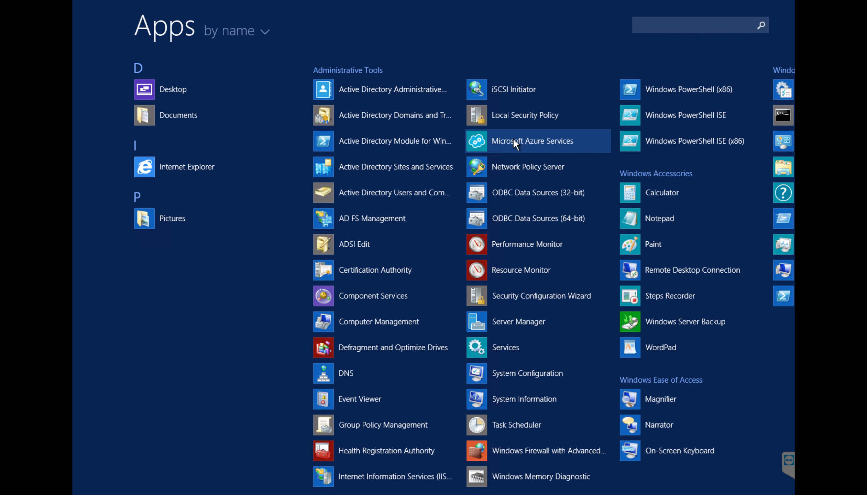
Step: Launch Network Policy Server, enlarge its window and display the RADIUS clients list
left_click(532, 165)
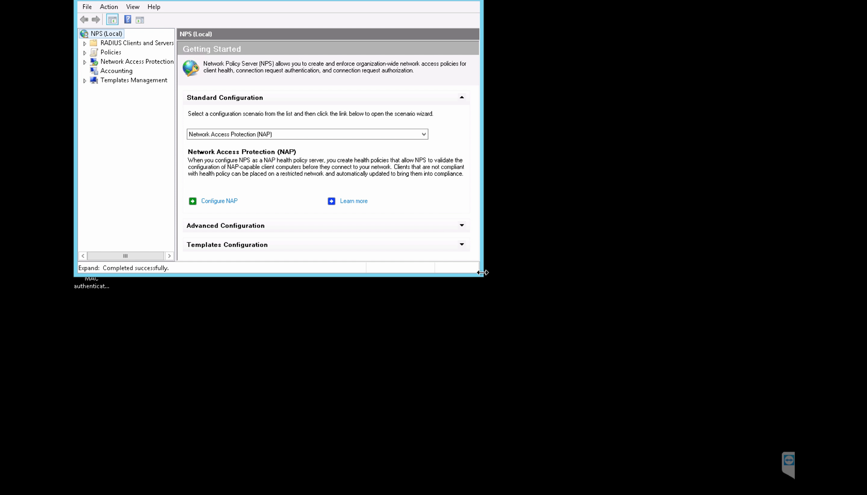
left_click_drag(482, 275, 646, 364)
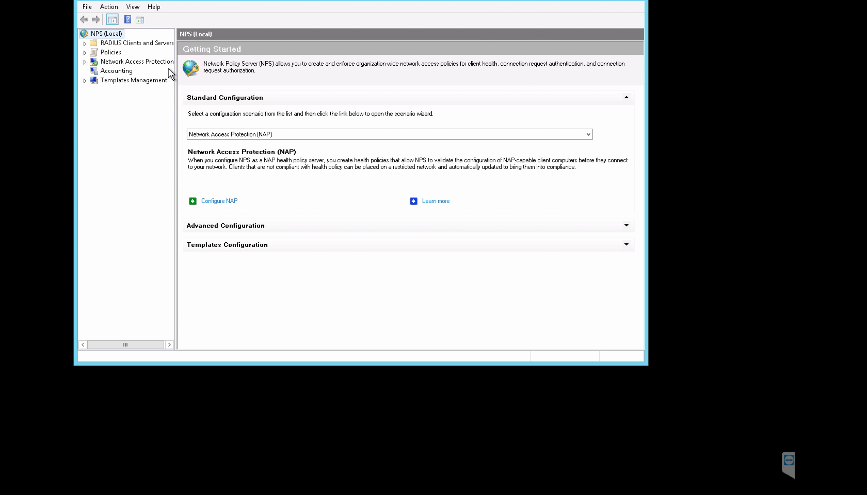
left_click(86, 43)
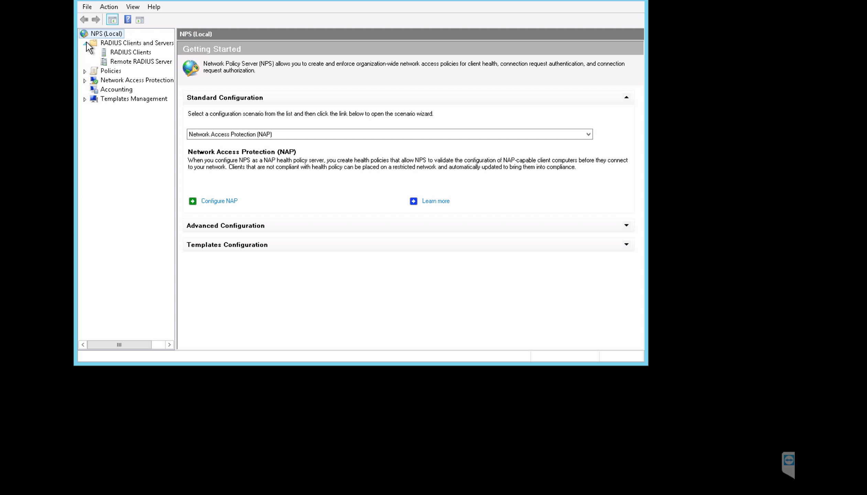
left_click(118, 54)
left_click(219, 133)
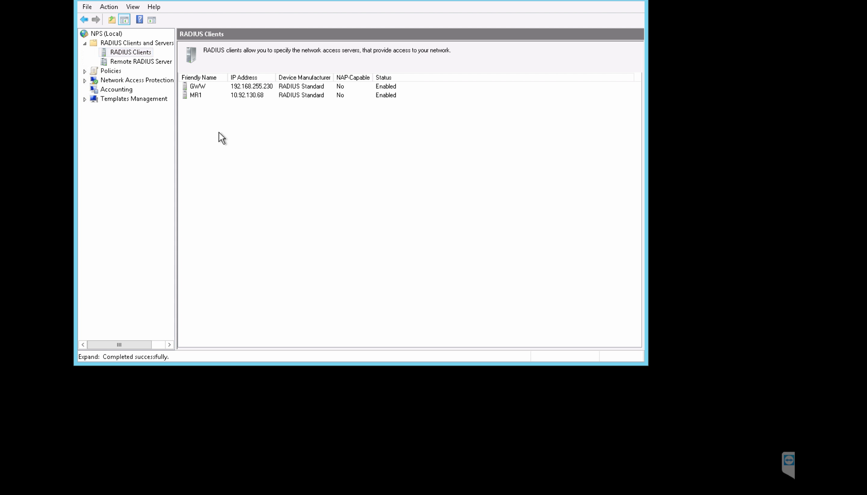
Step: Add RADIUS client 'MERAKI AUth' at 192.168.255.227 with a shared secret
right_click(137, 53)
left_click(183, 62)
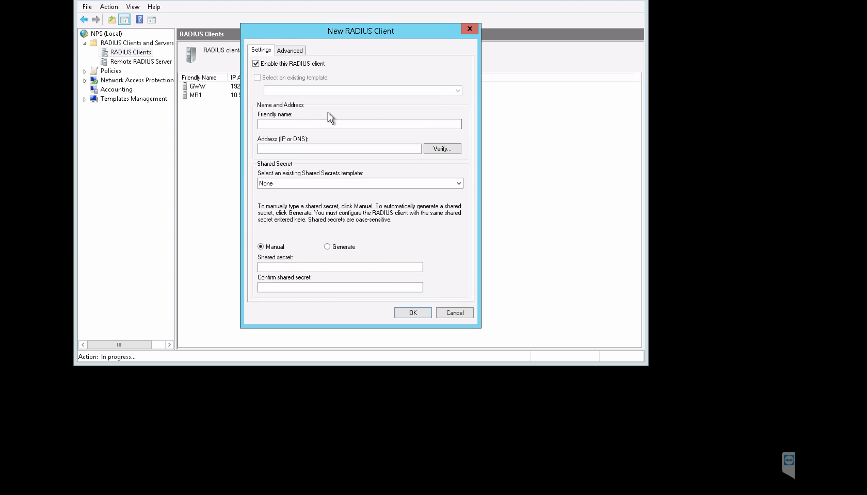
left_click(298, 125)
type("MERAKI AU")
left_click(307, 149)
right_click(309, 150)
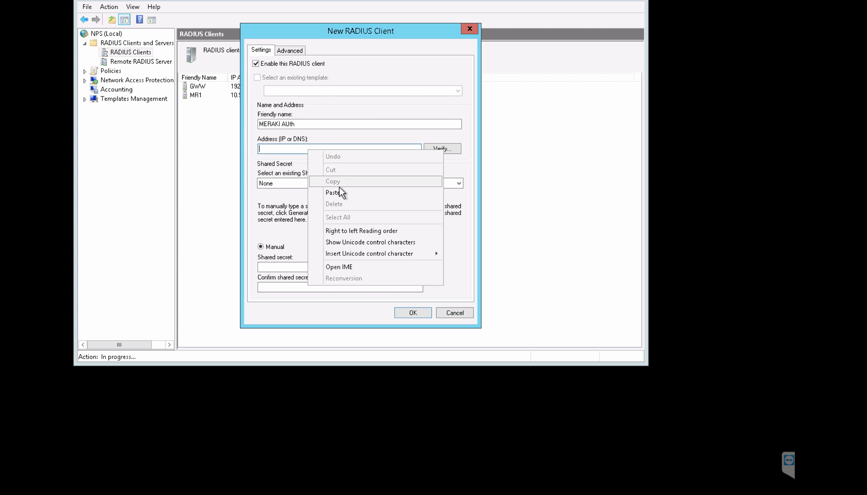
left_click(332, 193)
left_click(307, 267)
type("••")
key("Tab")
type("••••")
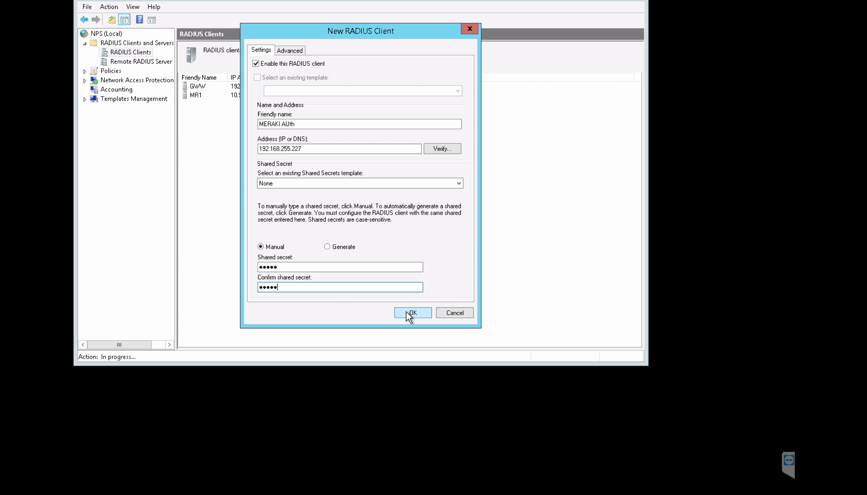
left_click(410, 313)
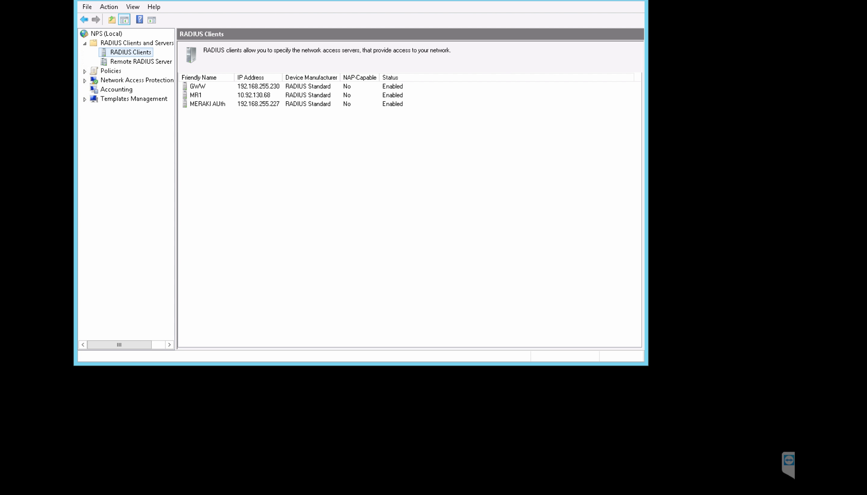
left_click(84, 494)
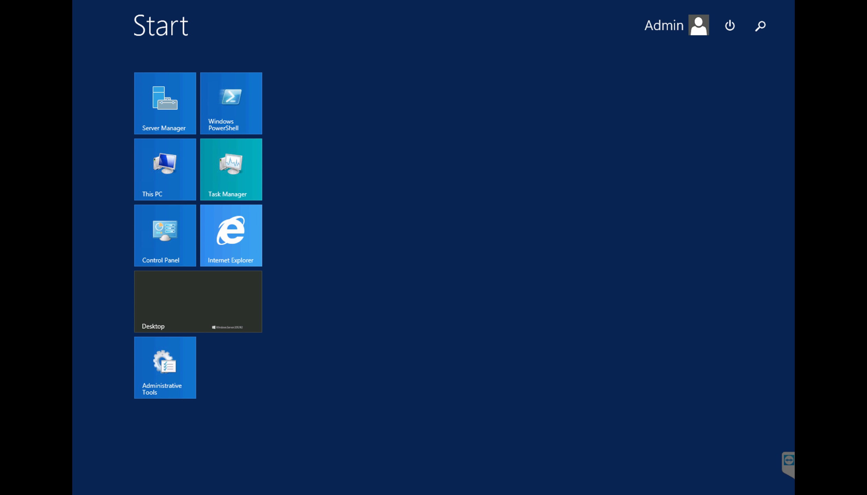
Step: Open Active Directory Users and Computers and start new user ABC, logon name abc, in Test
left_click(145, 493)
left_click(409, 192)
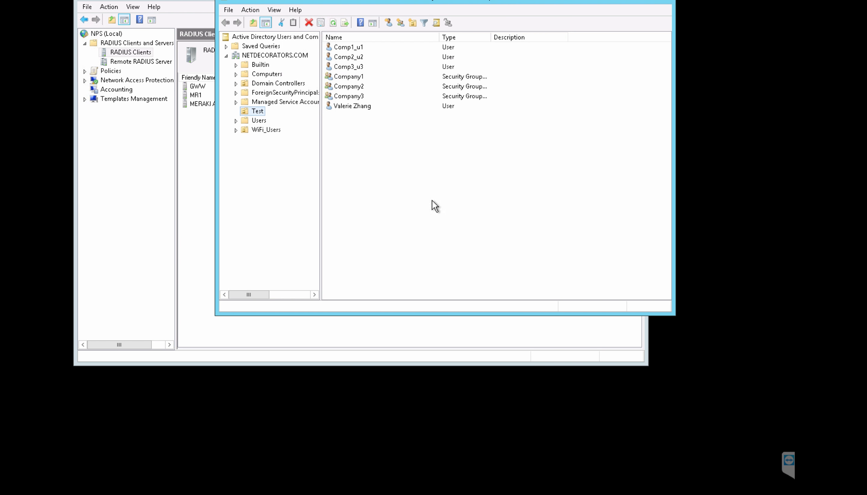
right_click(367, 168)
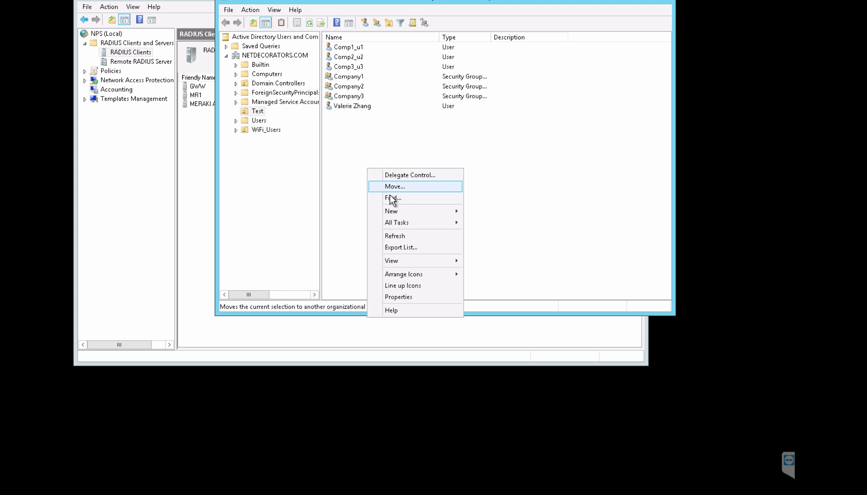
mouse_move(450, 215)
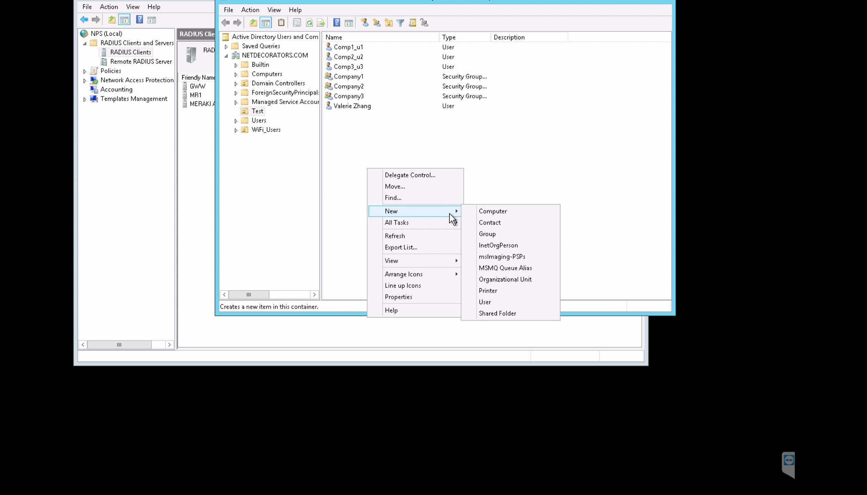
left_click(498, 303)
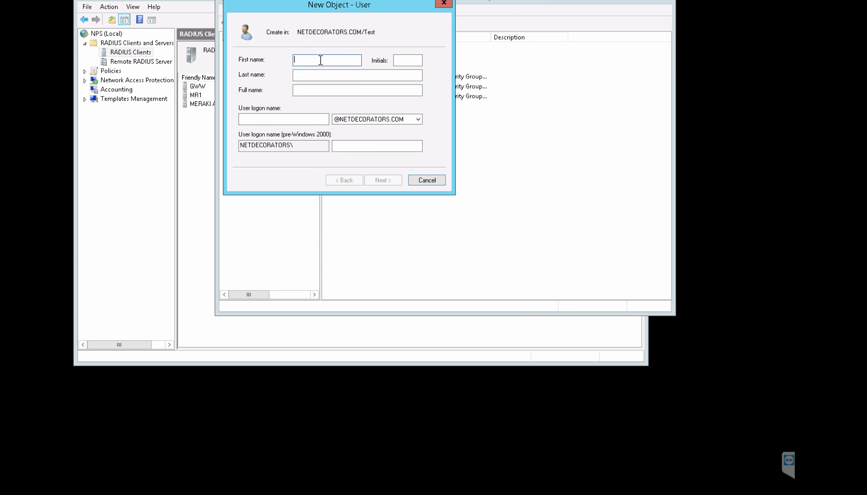
type("ABC")
left_click(291, 119)
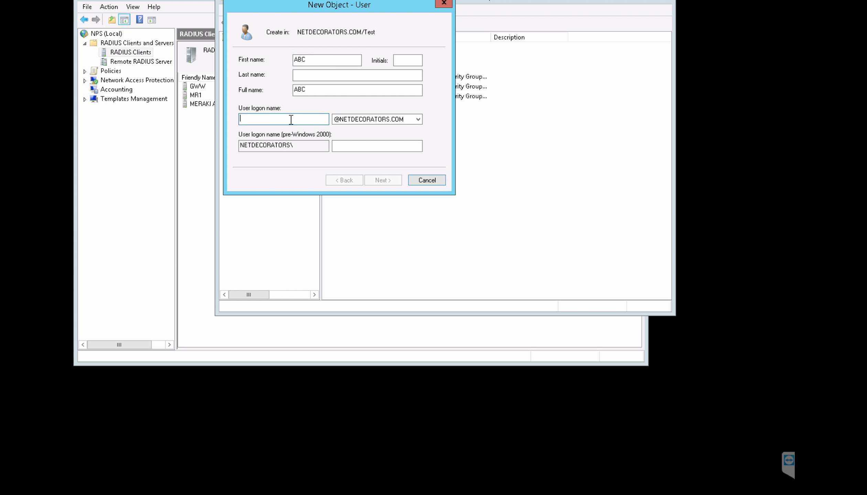
type("abc")
Step: Give ABC a password that never expires and cannot be changed by the user, then finish
left_click(382, 180)
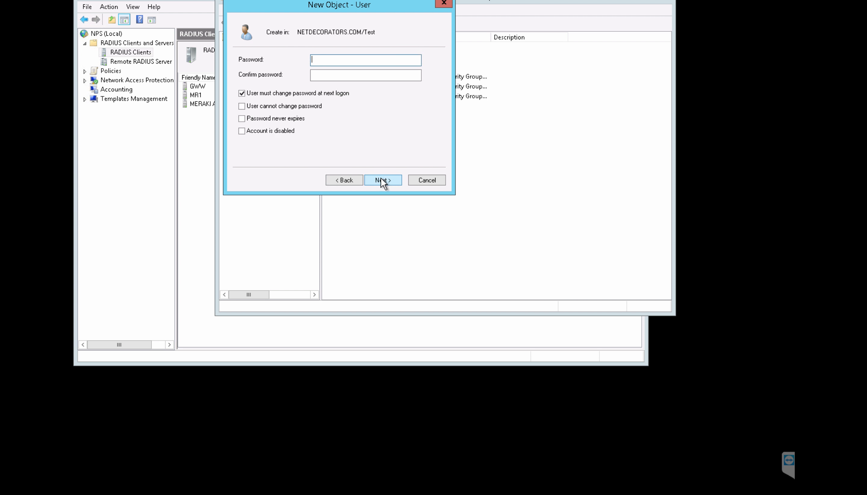
type("P")
key("Tab")
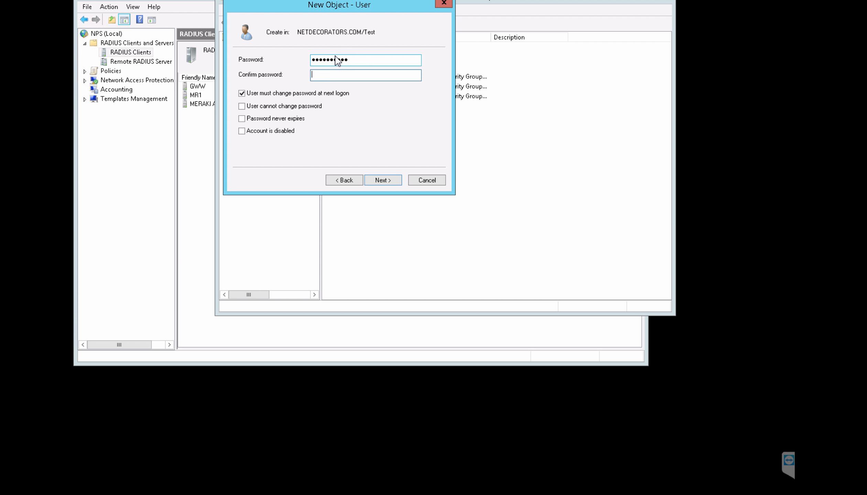
type("••••••••••")
left_click(289, 106)
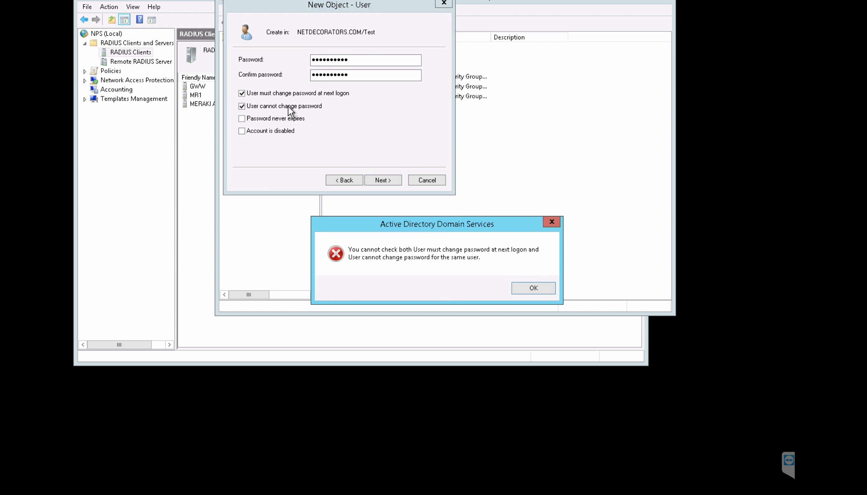
left_click(535, 290)
left_click(263, 94)
left_click(253, 107)
left_click(251, 118)
left_click(371, 181)
left_click(371, 181)
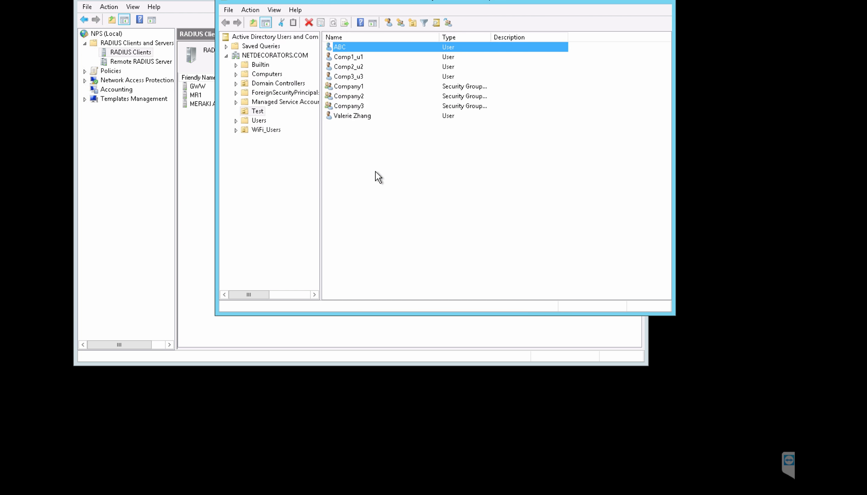
Step: Add user ABC to the Company1 security group via Add to a group
right_click(360, 49)
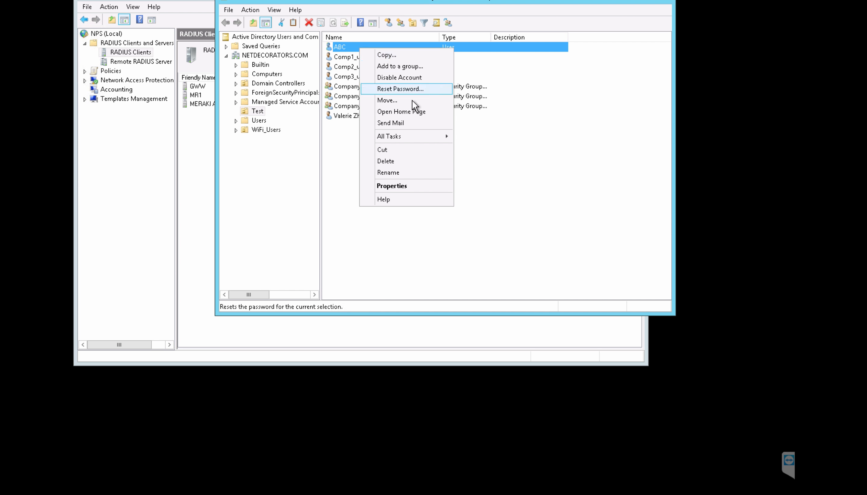
left_click(401, 66)
type("comp")
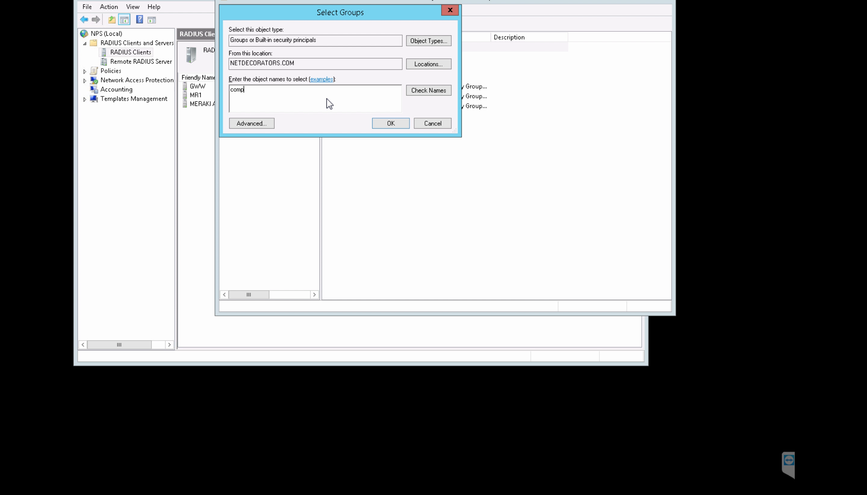
left_click(425, 91)
left_click(293, 91)
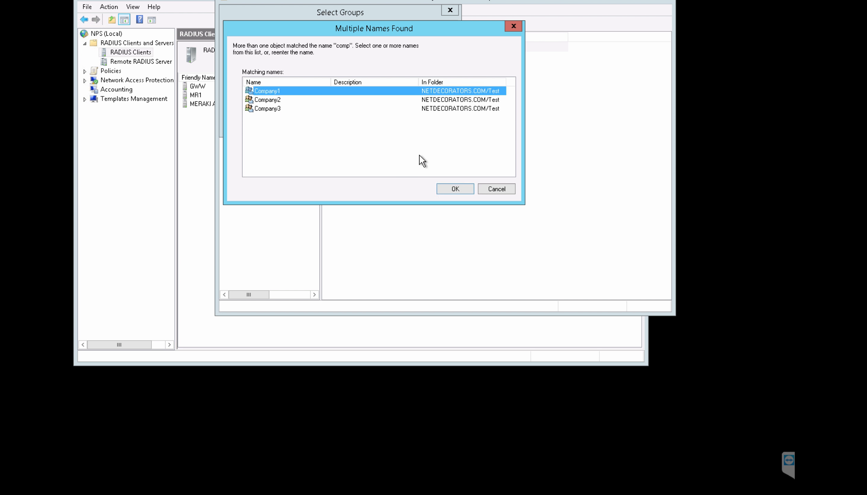
left_click(453, 189)
left_click(390, 128)
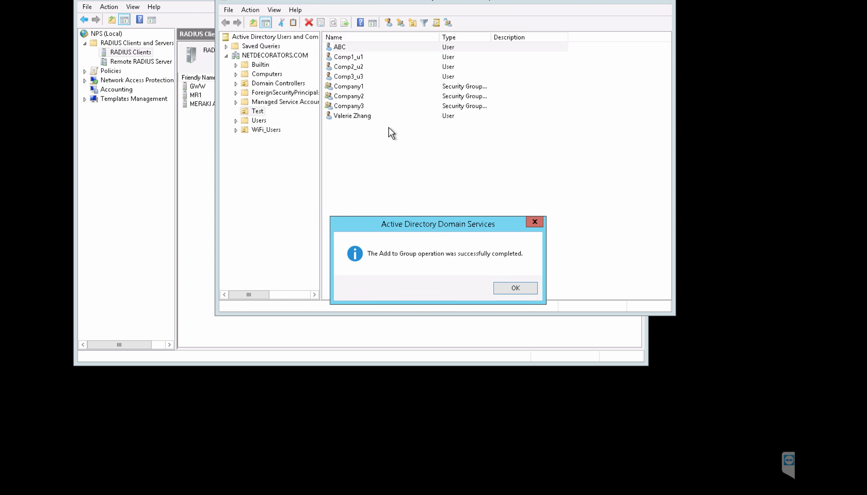
left_click(515, 289)
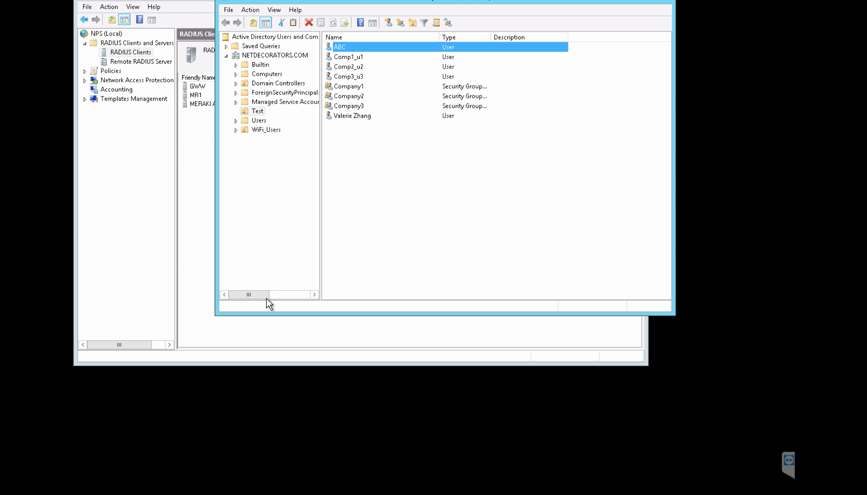
key("ctrl+Left")
Step: Run the interface listing in Terminal and copy the en0 ether MAC address
mouse_move(373, 494)
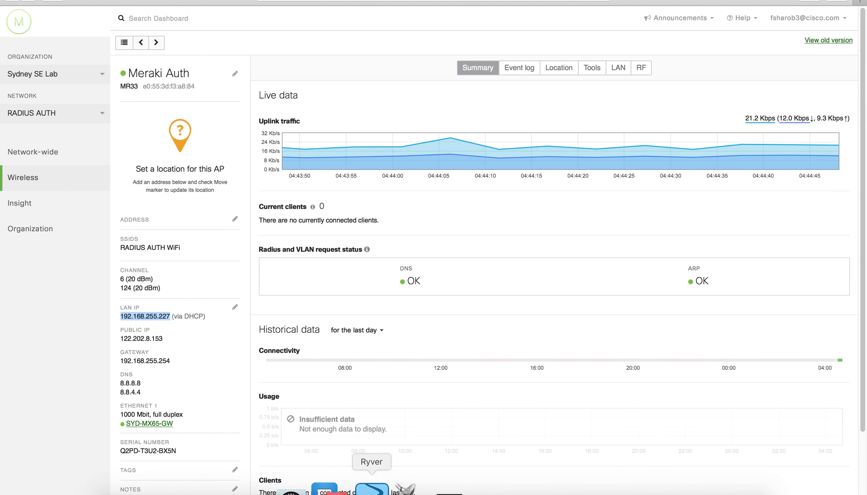
left_click(407, 492)
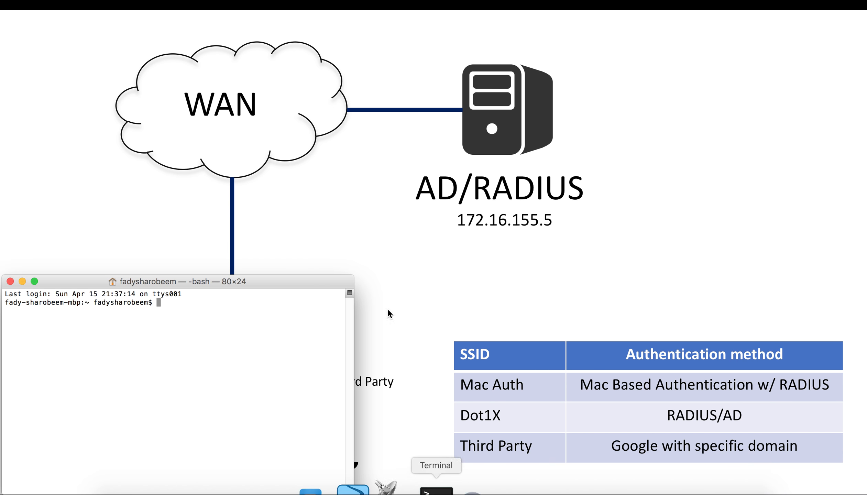
type("idconfig")
key("Return")
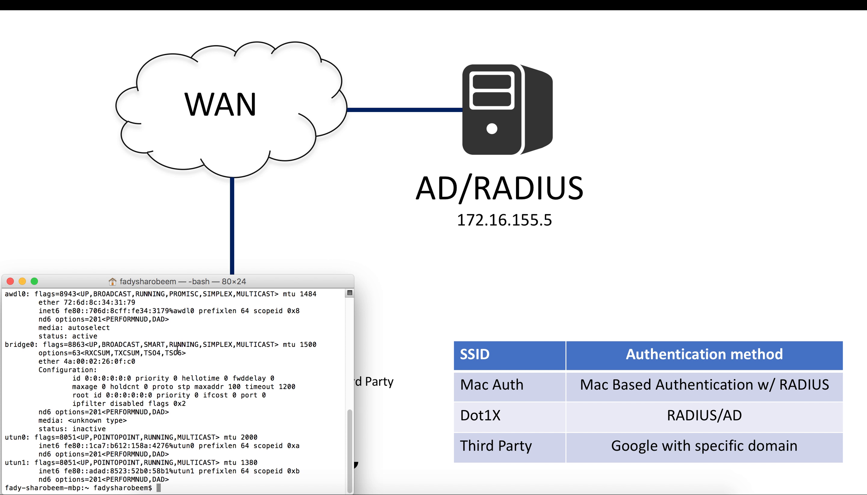
scroll(177, 349, "up", 6)
scroll(172, 349, "up", 3)
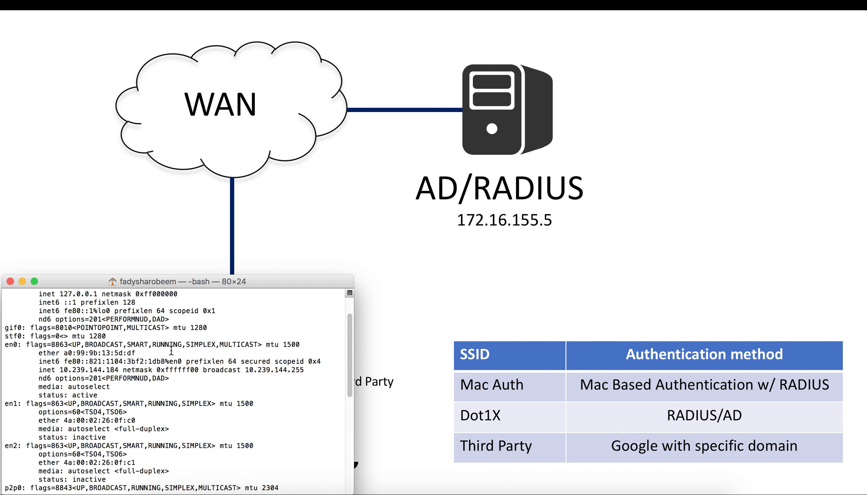
left_click_drag(135, 352, 70, 351)
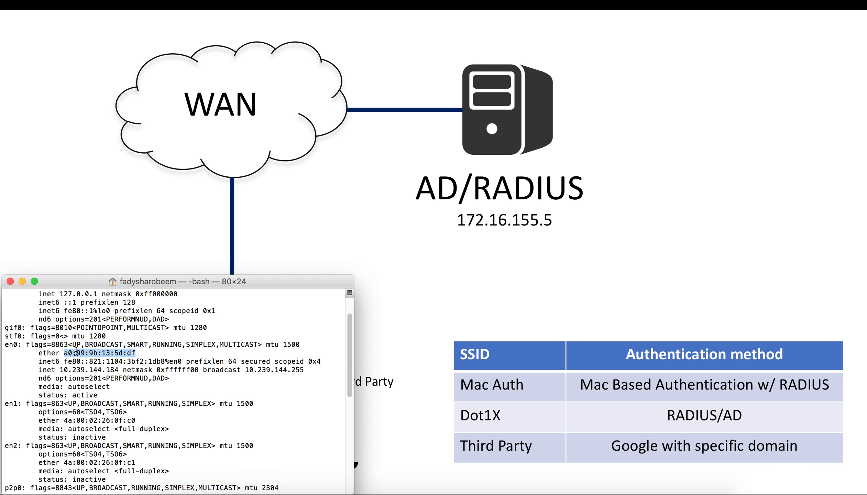
right_click(76, 351)
left_click(105, 370)
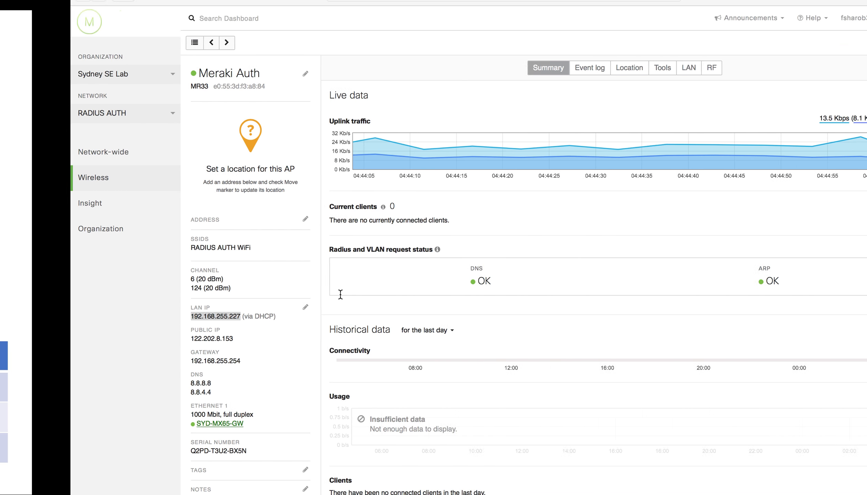
key("ctrl+Right")
Step: Start new user Laptop in Test with the pasted MAC address, colons removed, as logon name
left_click(367, 194)
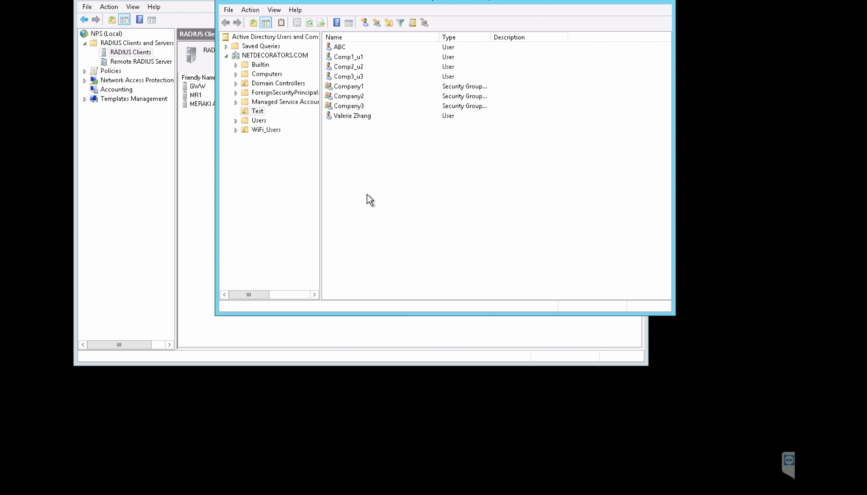
right_click(367, 194)
mouse_move(408, 238)
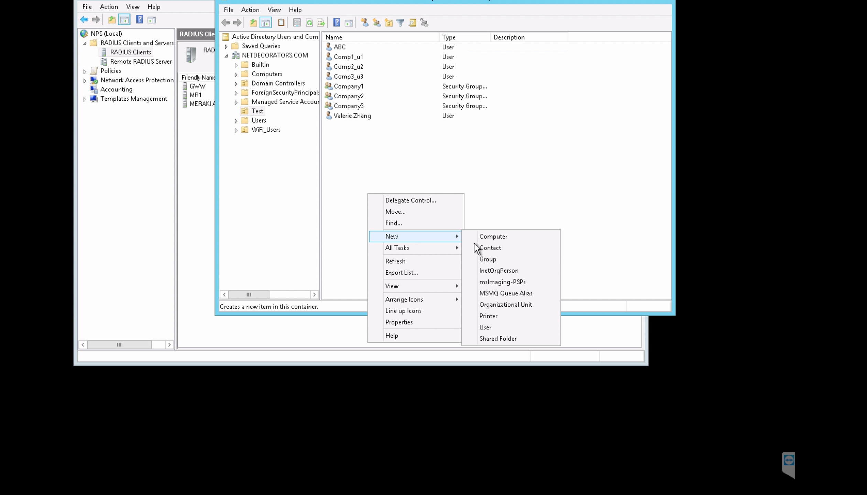
left_click(502, 327)
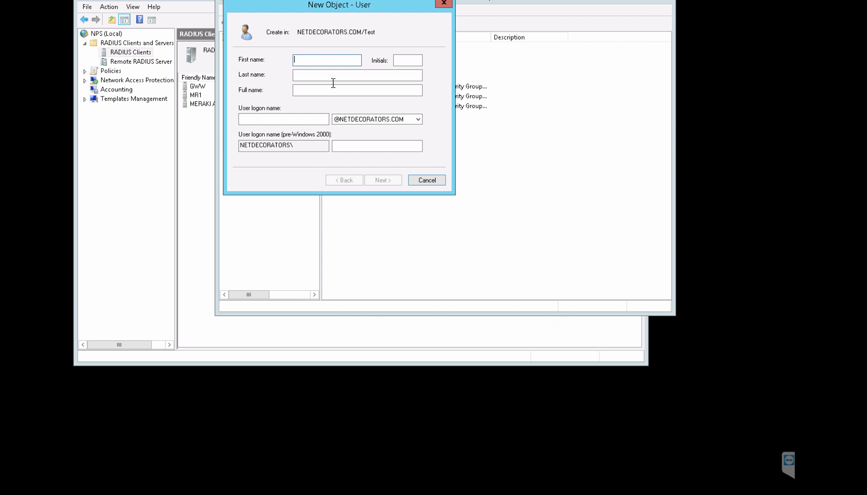
type("Laptop")
left_click(300, 119)
right_click(299, 118)
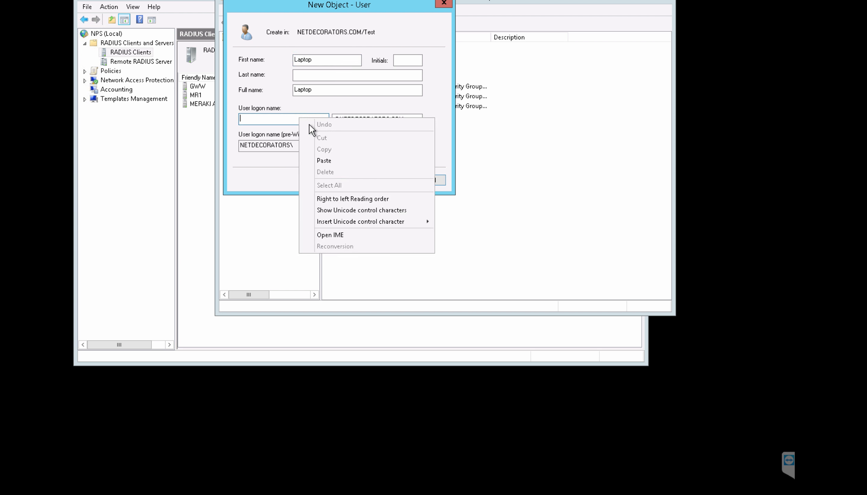
left_click(333, 161)
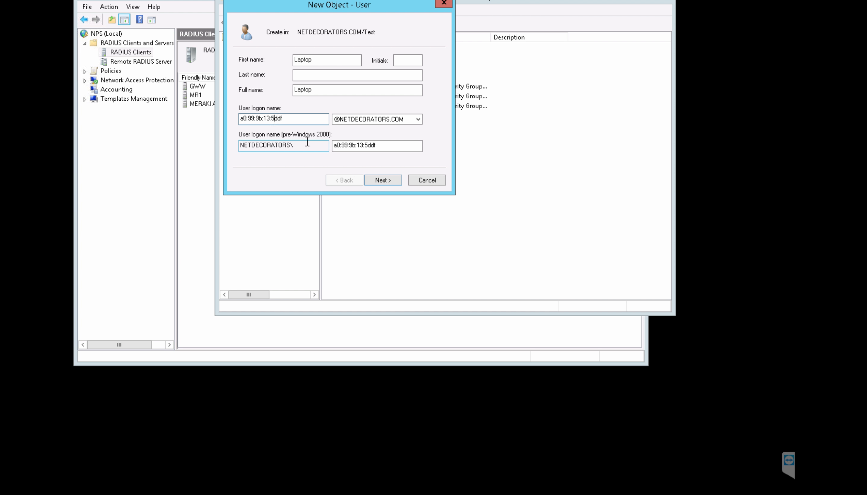
key("BackSpace")
key("Left")
key("BackSpace")
key("BackSpace")
key("Left")
key("Left")
key("BackSpace")
double_click(275, 118)
right_click(259, 118)
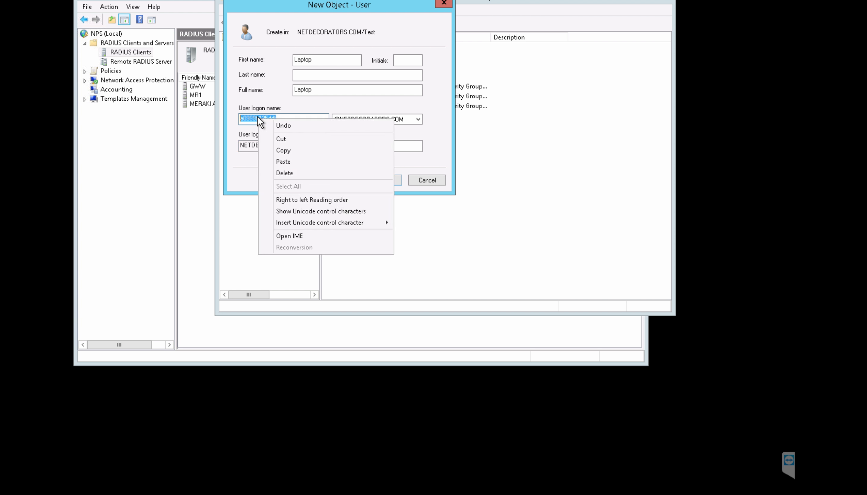
left_click(299, 152)
Step: Use the logon name as Laptop's password, set never to expire and unchangeable, and finish
left_click(397, 180)
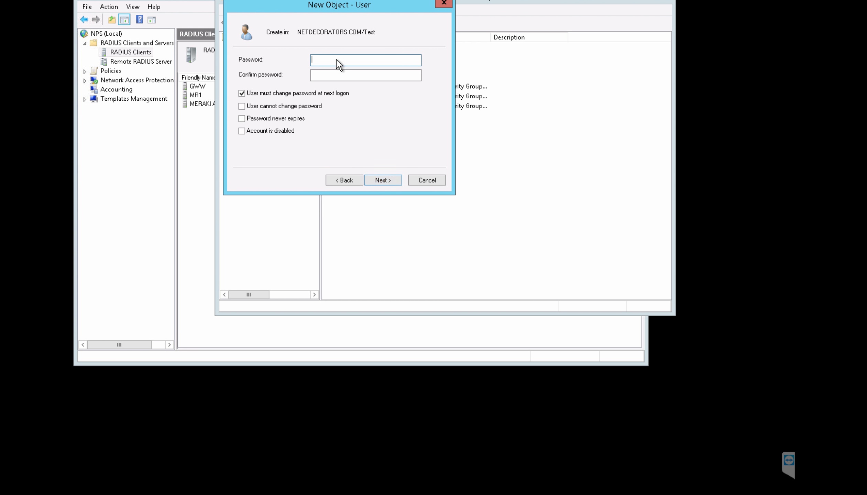
right_click(339, 64)
left_click(358, 106)
right_click(333, 74)
left_click(357, 118)
left_click(242, 92)
left_click(252, 106)
left_click(253, 119)
left_click(382, 180)
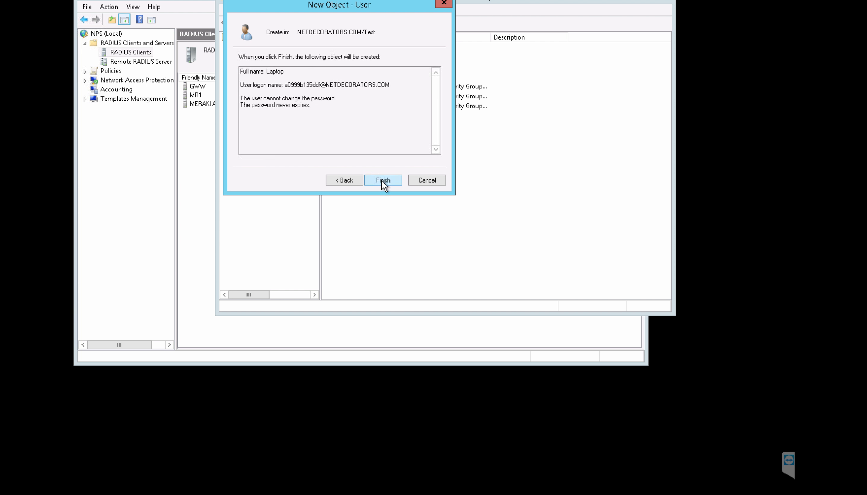
left_click(395, 183)
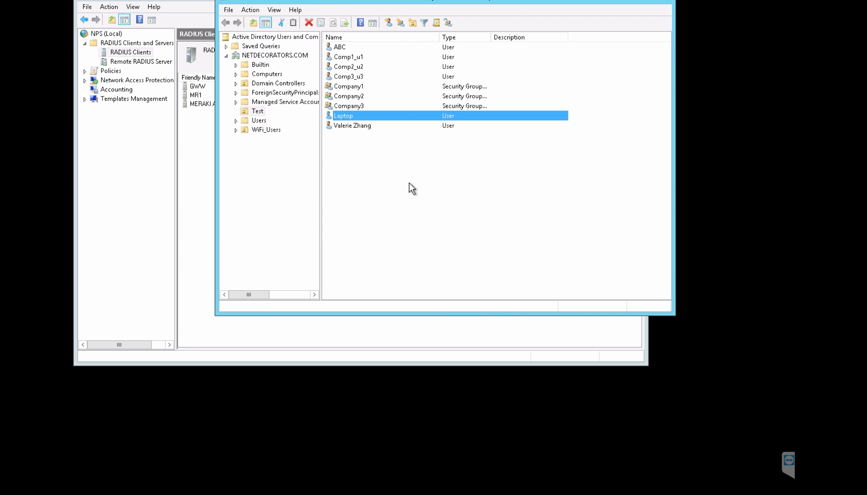
right_click(376, 115)
Step: Add the Laptop user to the Company1 group and return to the NPS console
left_click(420, 136)
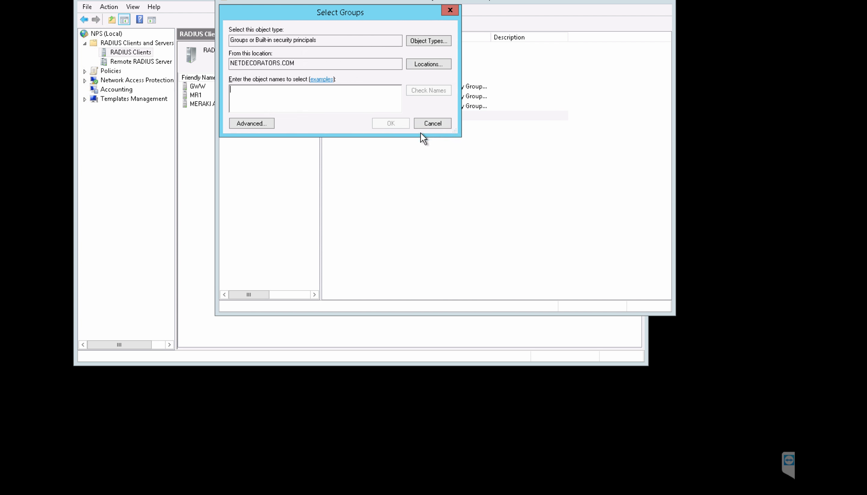
type("comp")
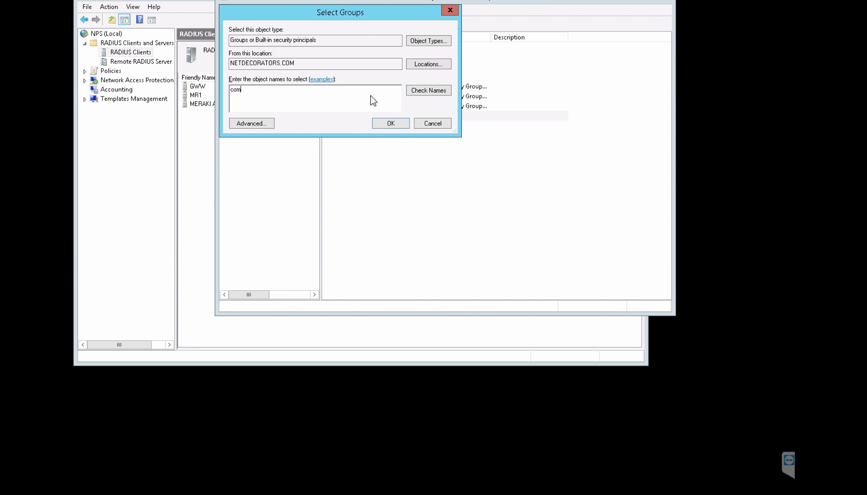
left_click(428, 92)
left_click(287, 91)
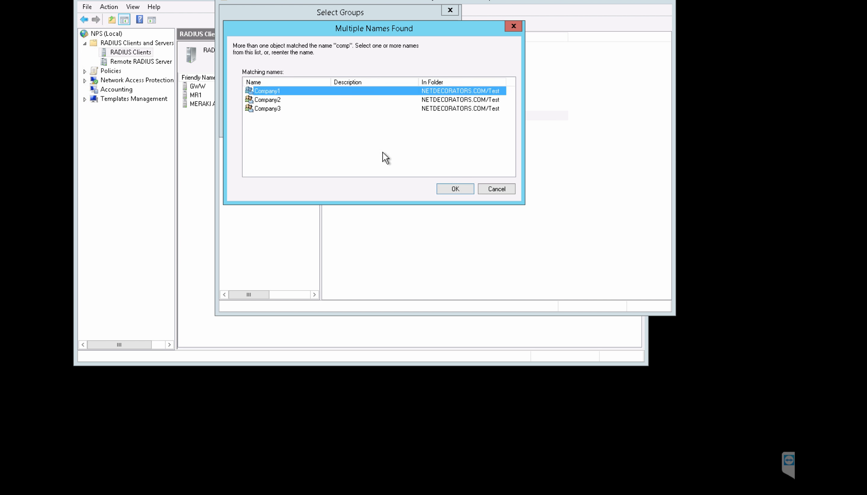
left_click(448, 188)
left_click(387, 123)
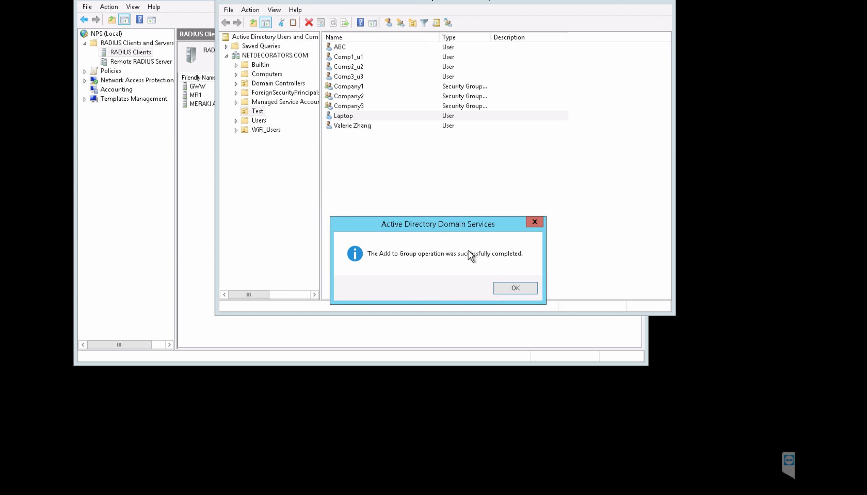
left_click(511, 288)
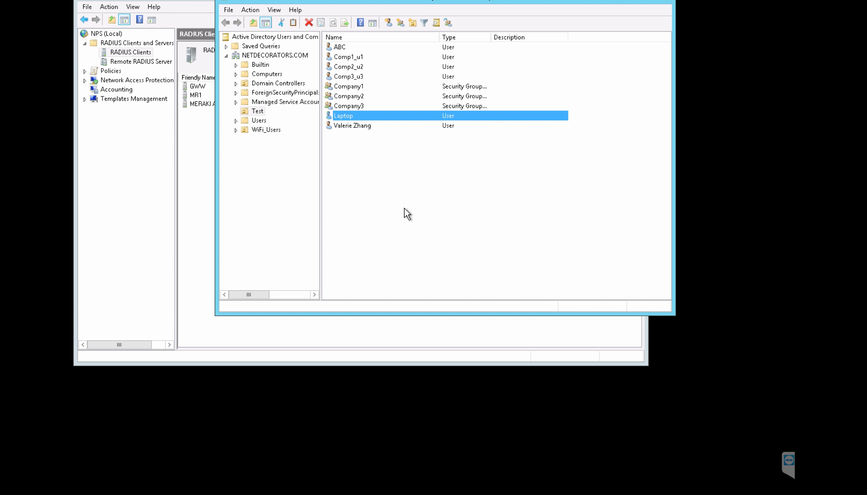
left_click(126, 155)
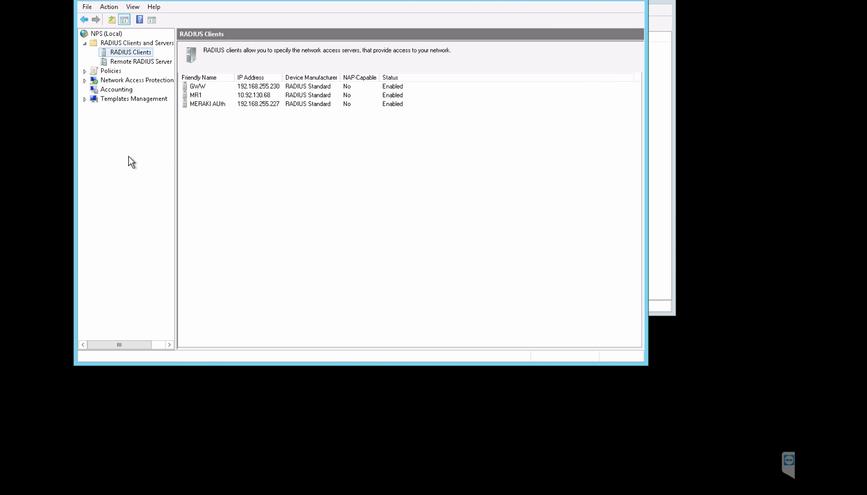
Step: Start the 802.1X wizard for secure wireless connections, naming the policy 'MAC Auth'
left_click(106, 34)
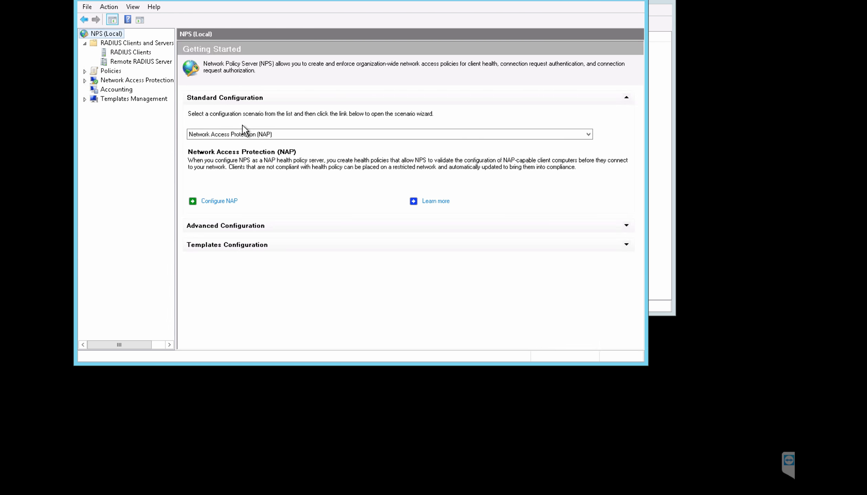
left_click(298, 135)
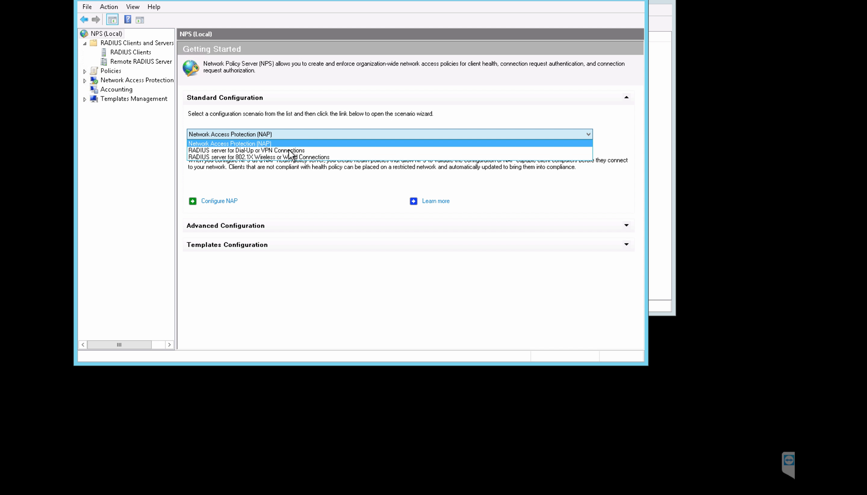
left_click(279, 157)
left_click(234, 202)
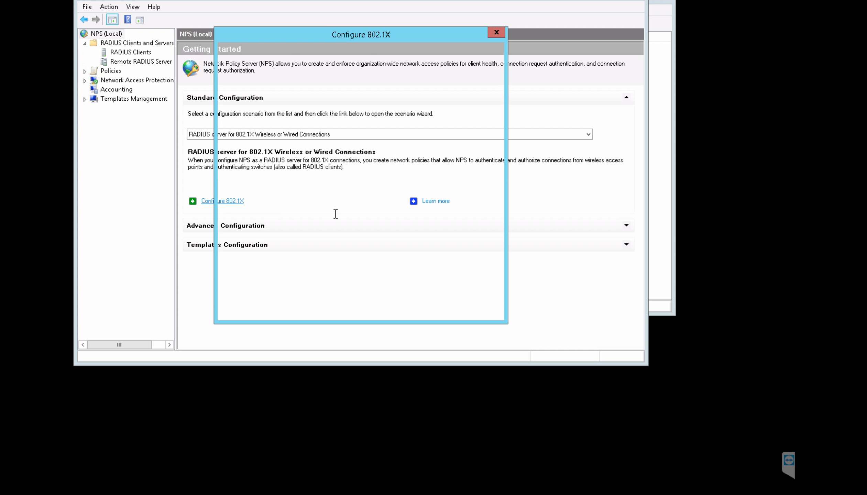
left_click(251, 109)
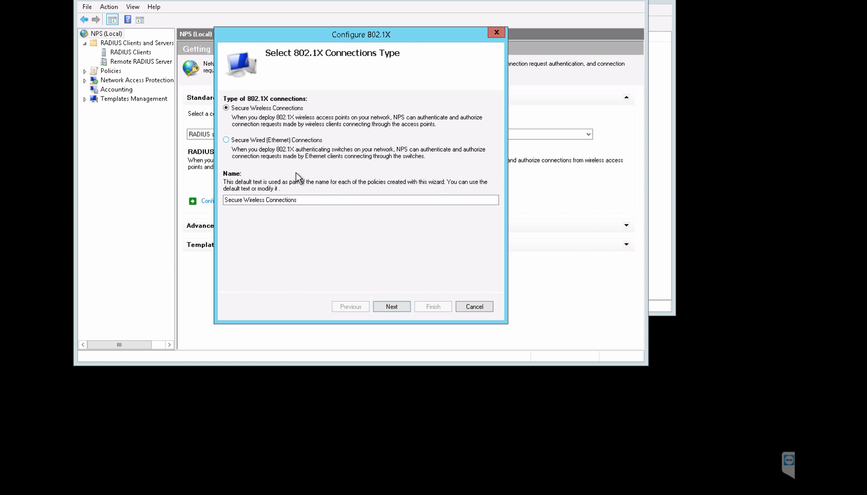
left_click_drag(312, 200, 215, 191)
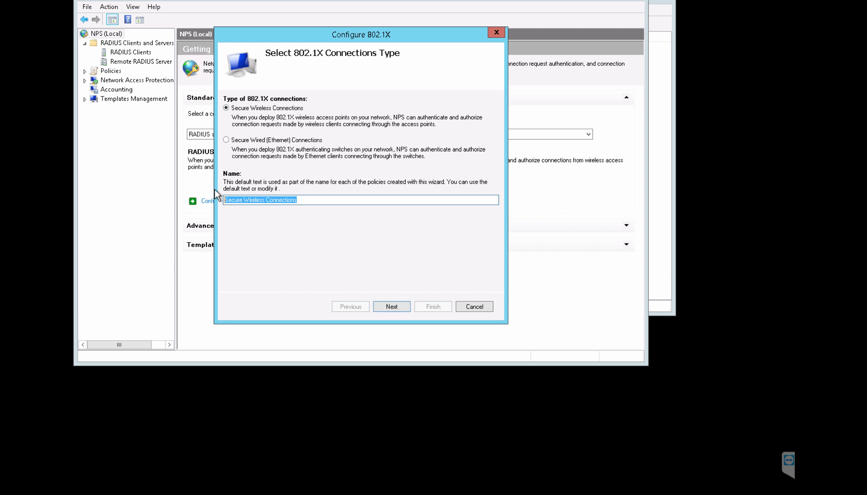
type("MAC")
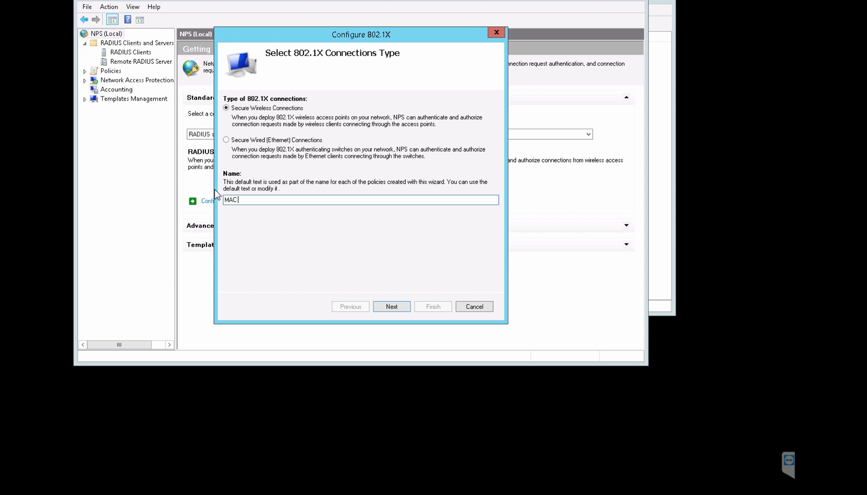
type(" Auth")
left_click(392, 306)
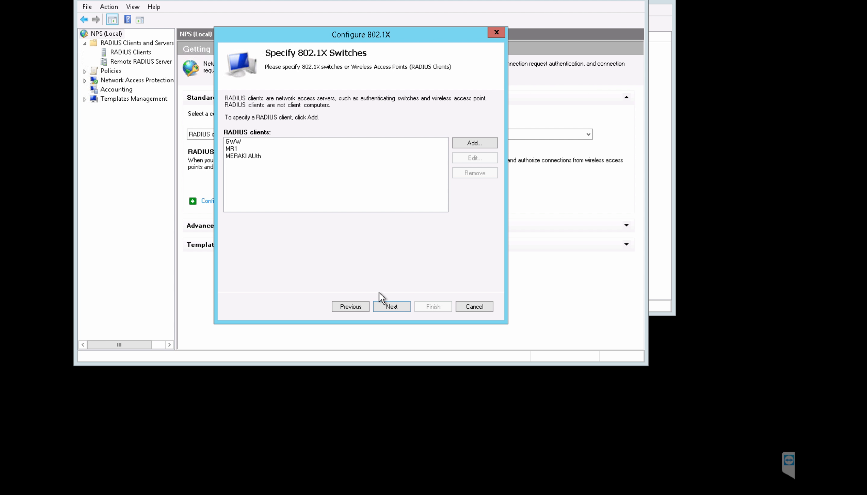
left_click(389, 309)
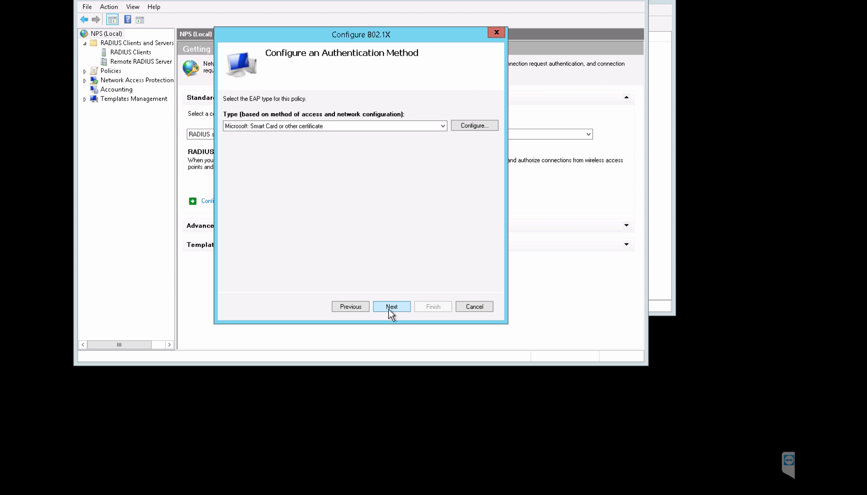
Step: Choose Microsoft PEAP authentication, permit the Company1 user group, and finish the wizard
left_click(393, 127)
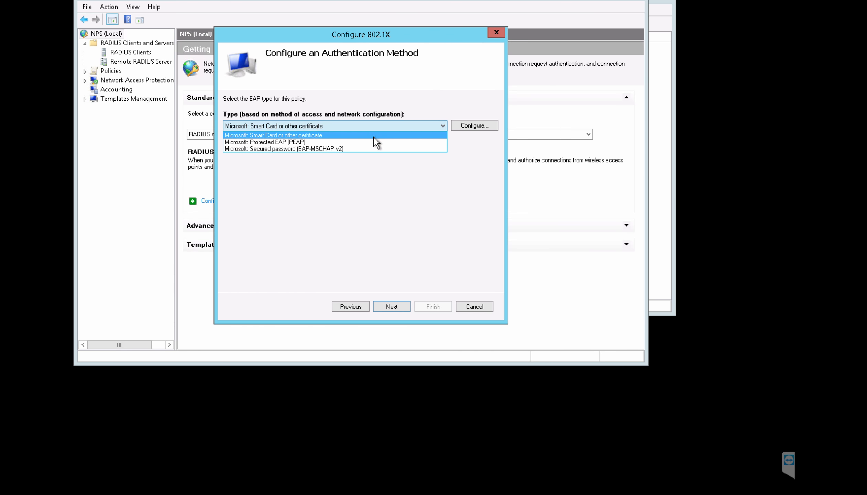
left_click(375, 142)
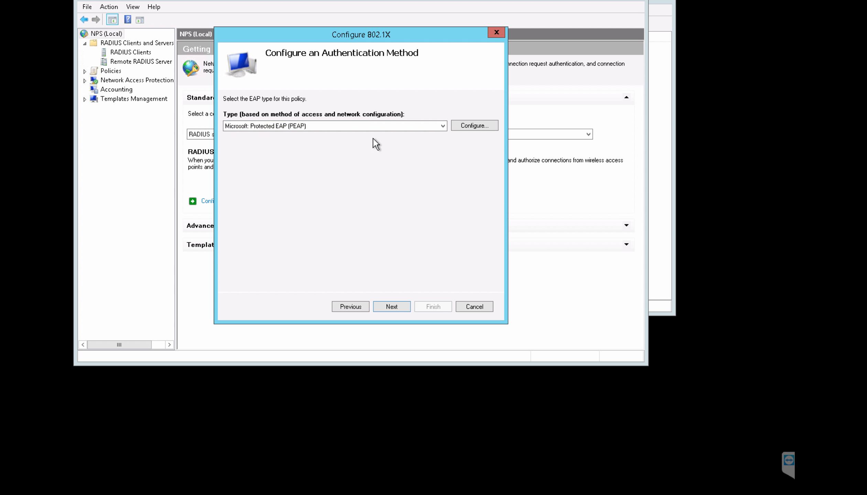
left_click(391, 310)
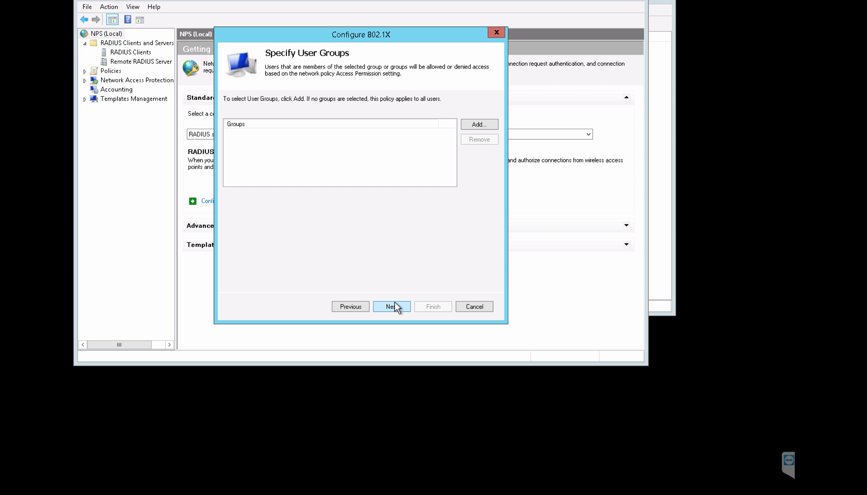
left_click(481, 127)
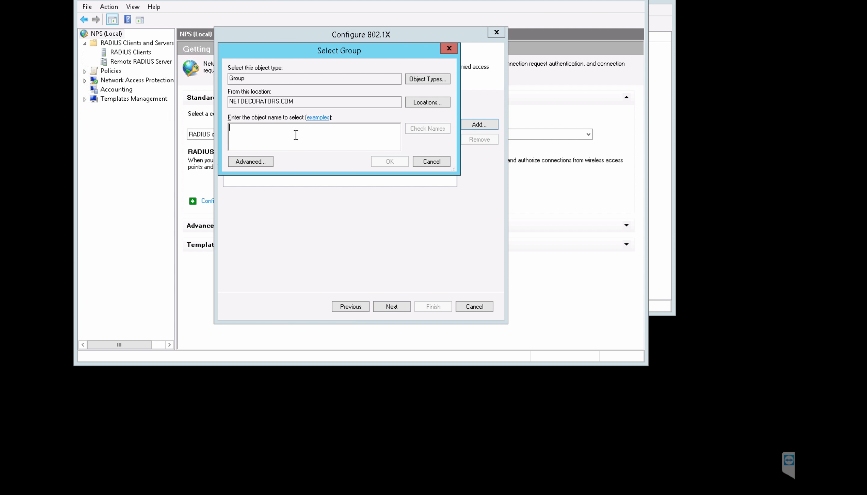
type("comp")
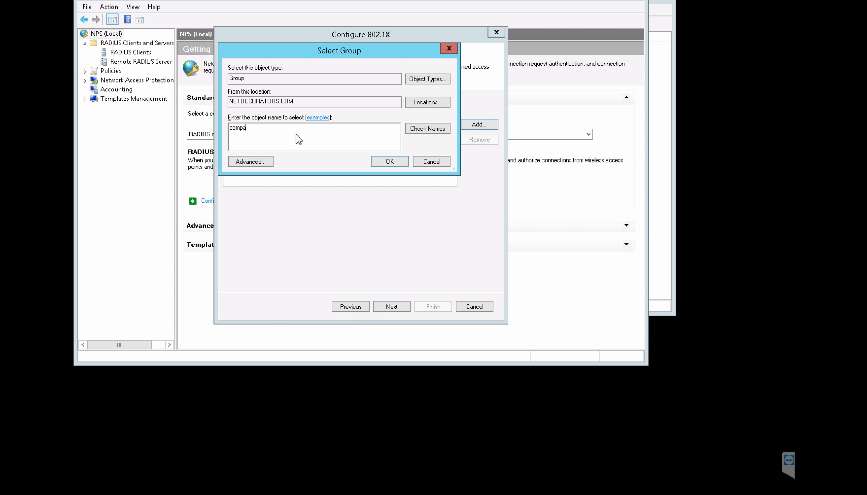
left_click(420, 129)
left_click(266, 129)
left_click(450, 227)
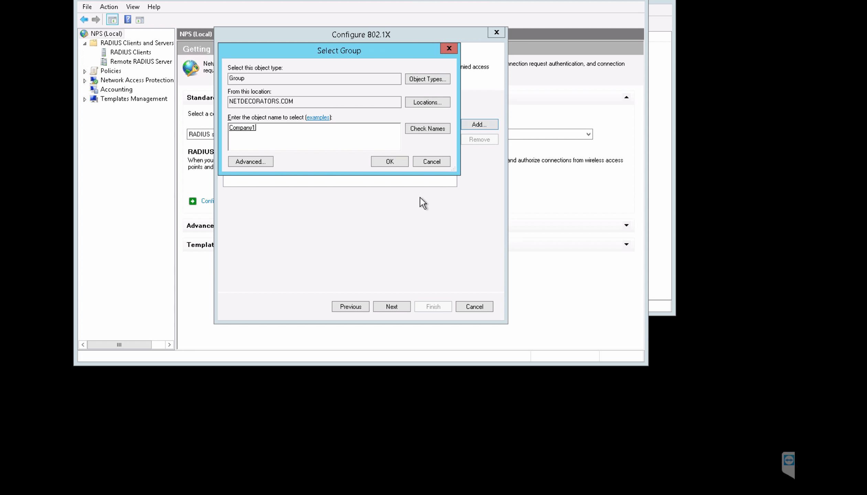
left_click(390, 162)
left_click(404, 314)
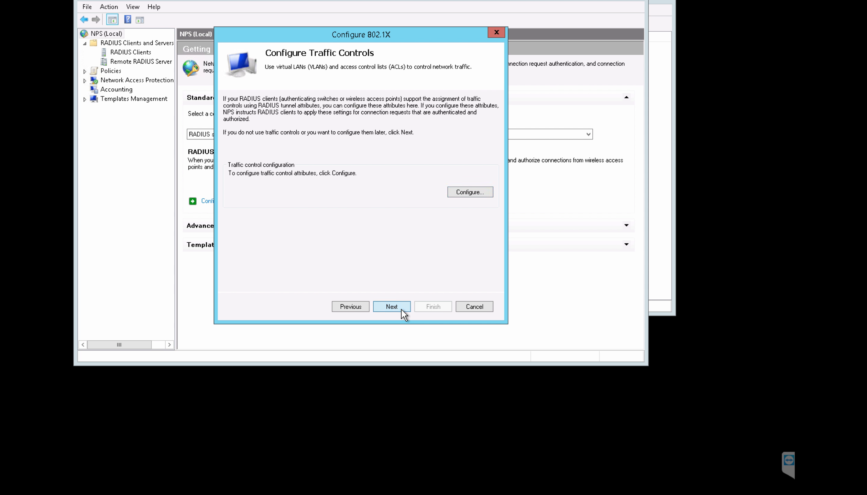
left_click(405, 314)
left_click(427, 308)
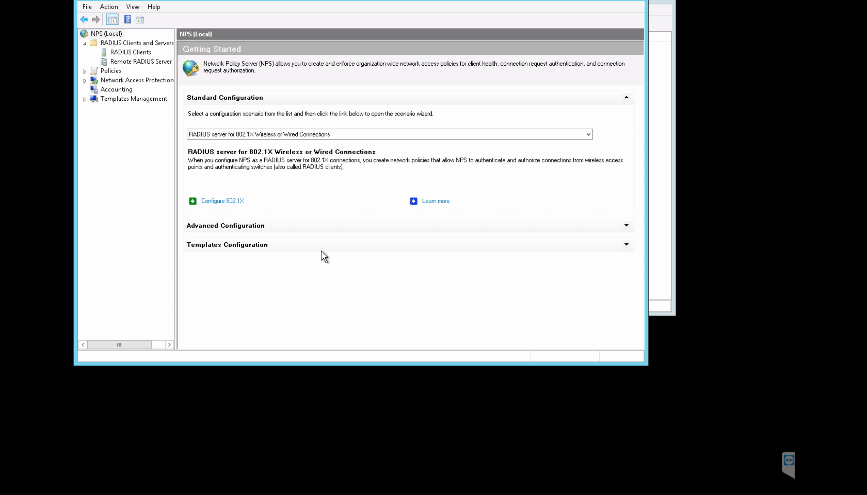
Step: Review the MAC Auth connection request policy's conditions and settings, confirming local authentication
left_click(113, 71)
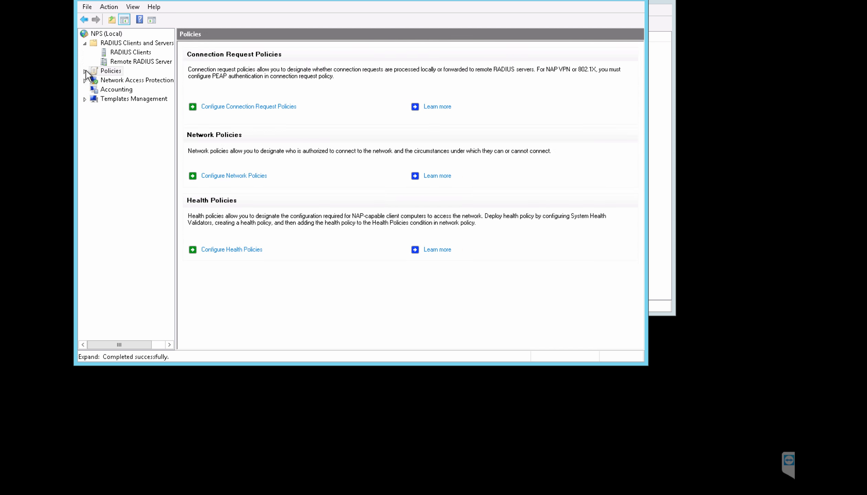
left_click(84, 71)
left_click(104, 78)
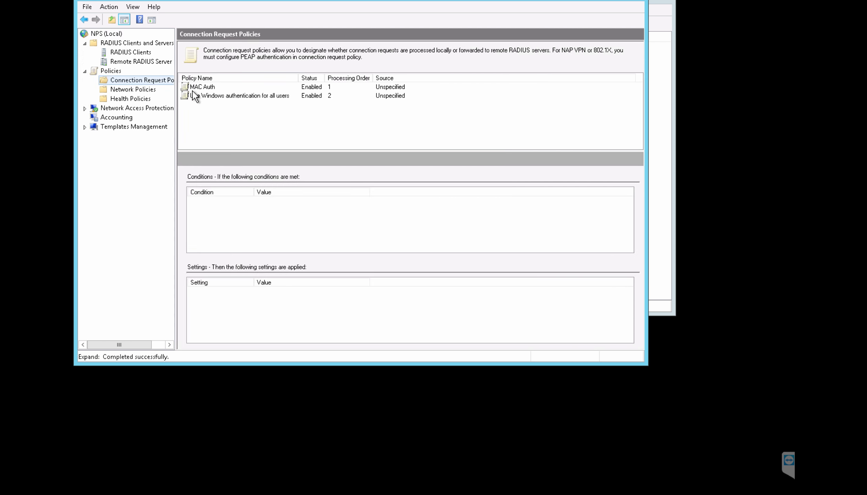
left_click(208, 86)
double_click(210, 87)
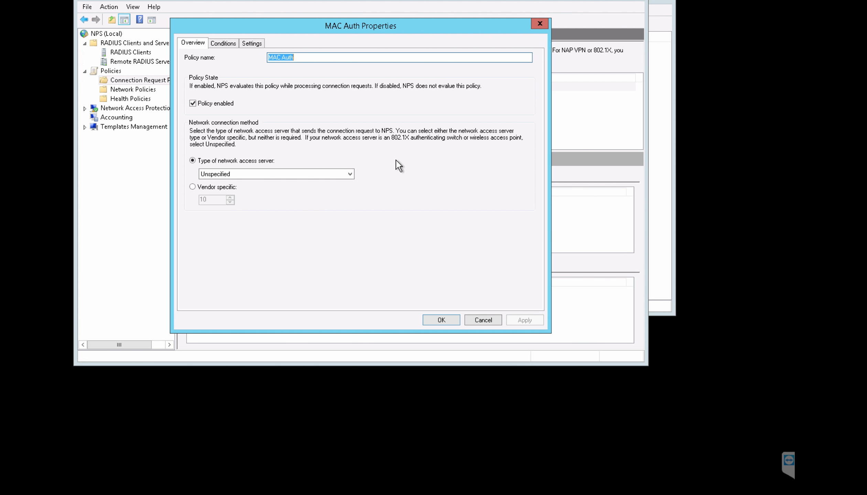
left_click(224, 43)
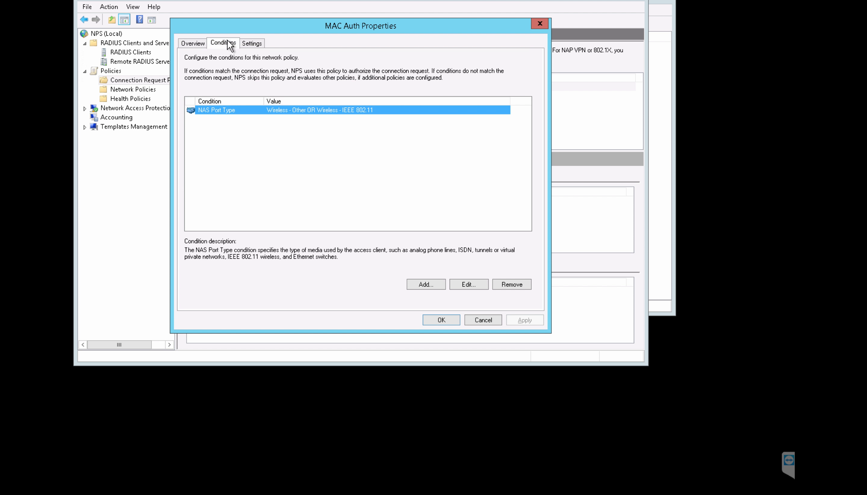
left_click(251, 43)
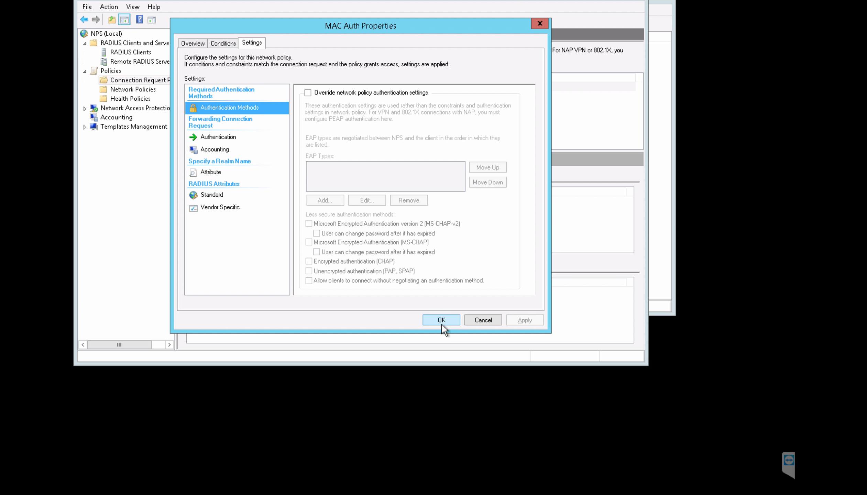
left_click(218, 137)
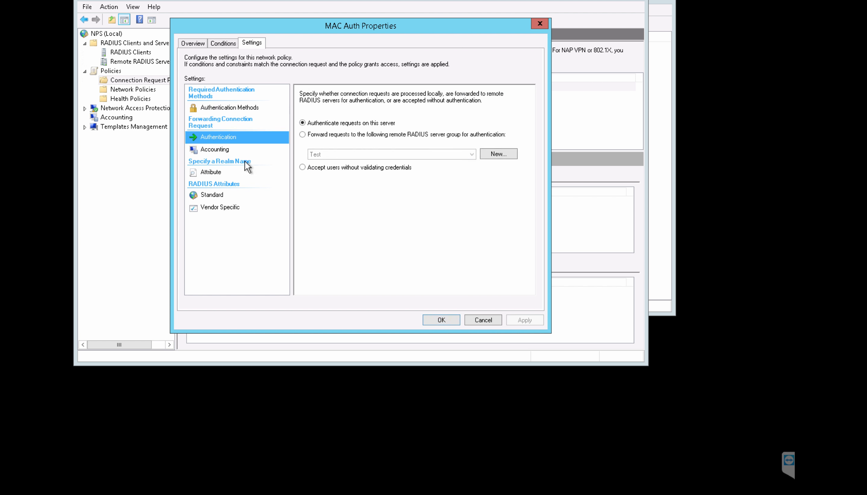
left_click(441, 320)
left_click(147, 90)
Step: In the MAC Auth network policy, disable MS-CHAP-v2 and MS-CHAP and enable PAP/SPAP
double_click(219, 88)
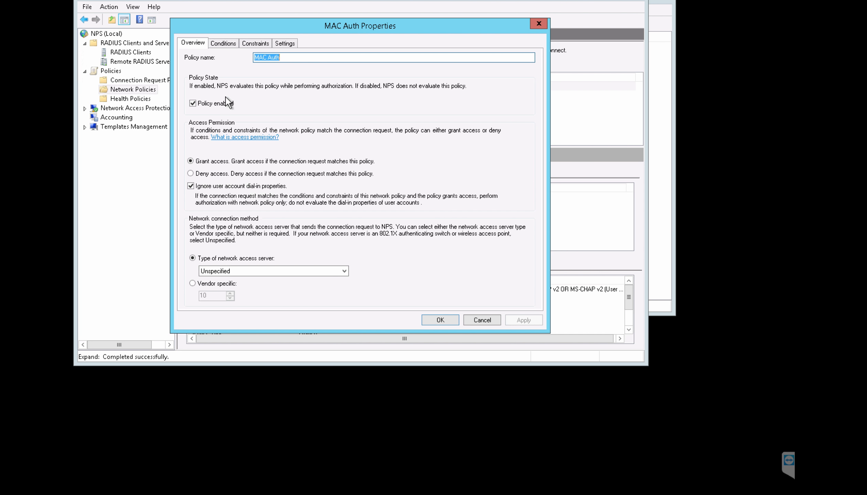
left_click(222, 44)
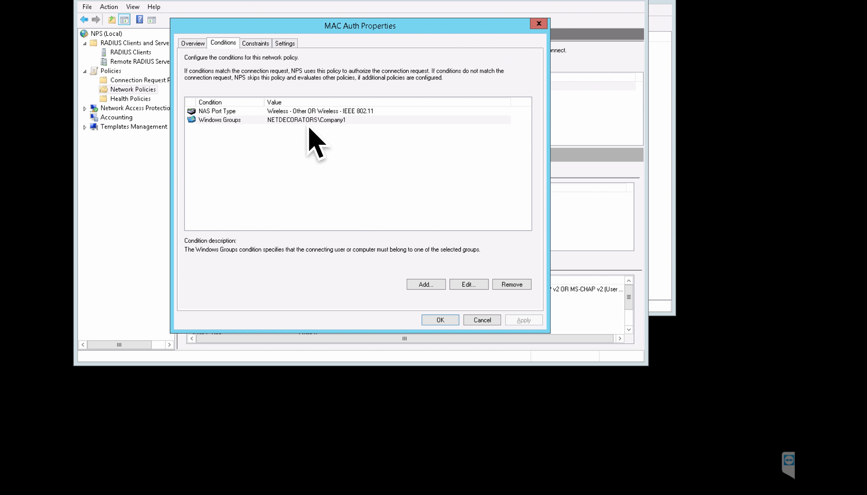
left_click(257, 43)
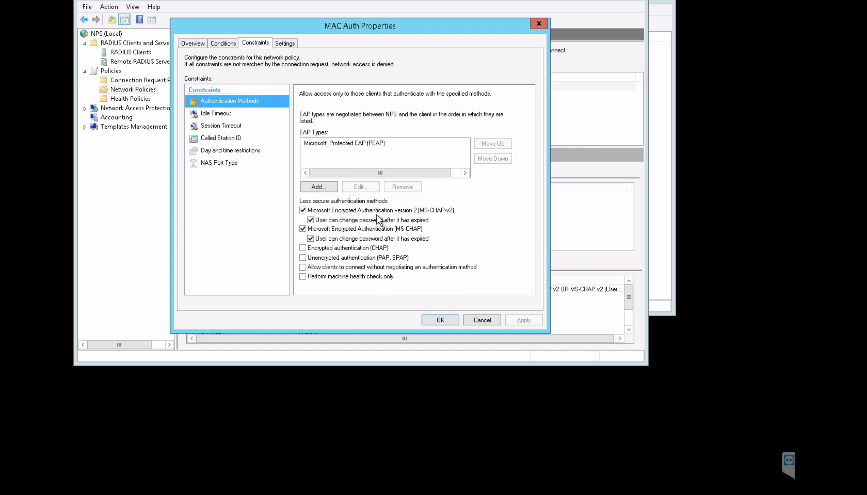
left_click(303, 210)
left_click(302, 228)
left_click(303, 257)
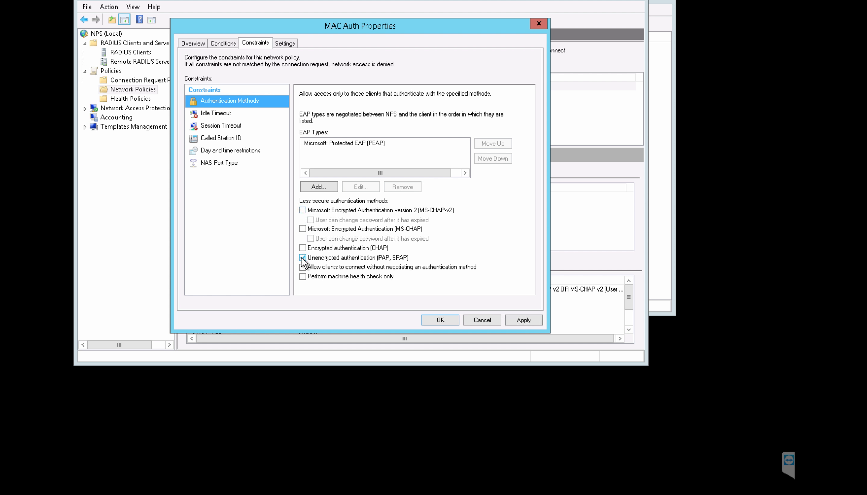
left_click(516, 321)
left_click(526, 300)
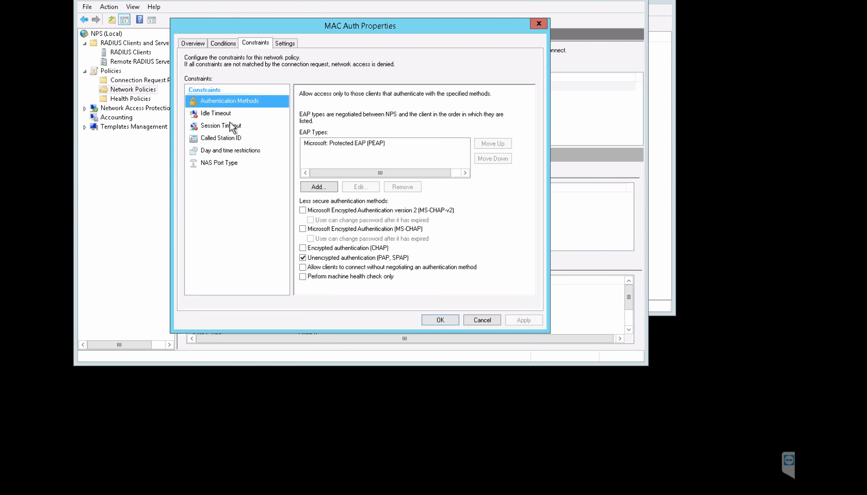
Step: Review the timeout, Called Station ID, day/time and NAS Port Type constraints, then the RADIUS attributes
left_click(225, 115)
left_click(226, 126)
left_click(227, 138)
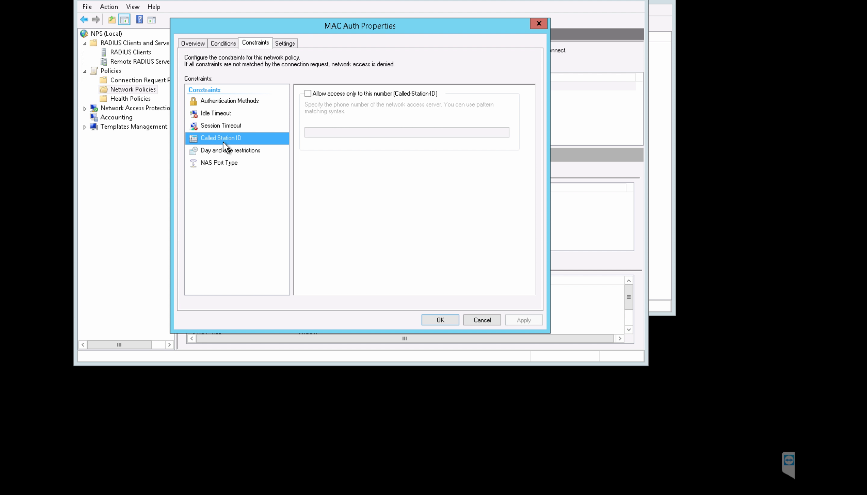
left_click(225, 151)
left_click(227, 162)
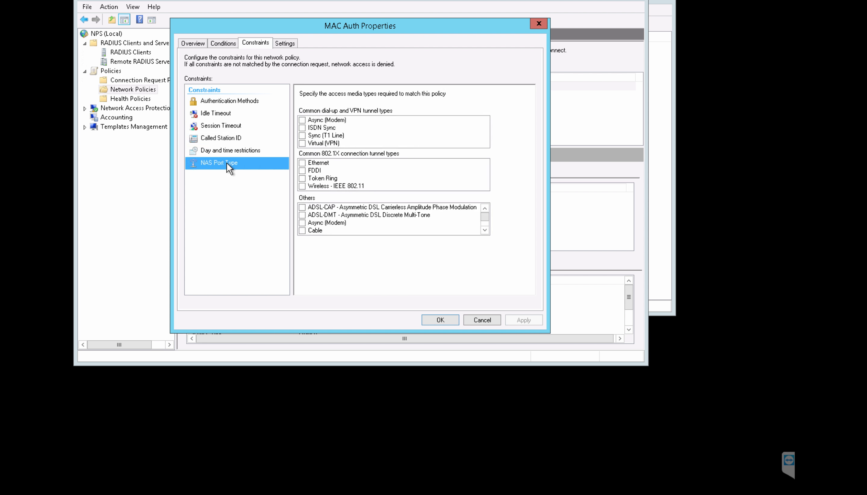
left_click(278, 44)
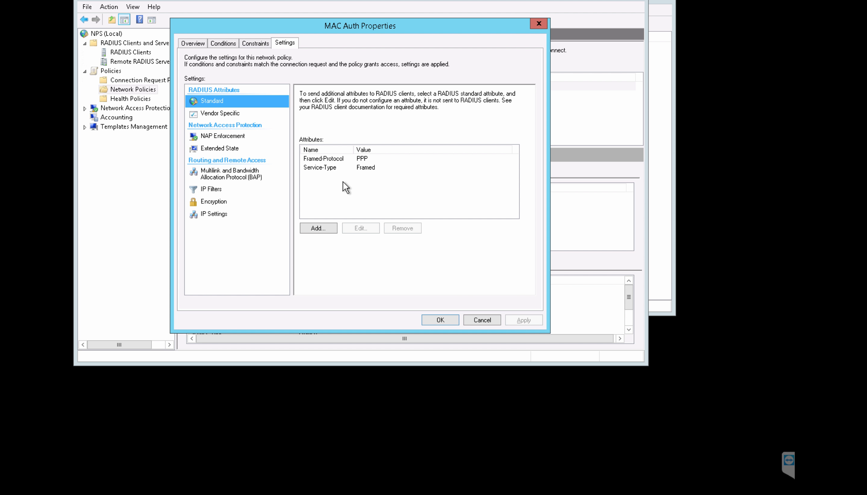
Step: Add a Filter-Id standard RADIUS attribute with the value abc to the MAC Auth policy
left_click(322, 228)
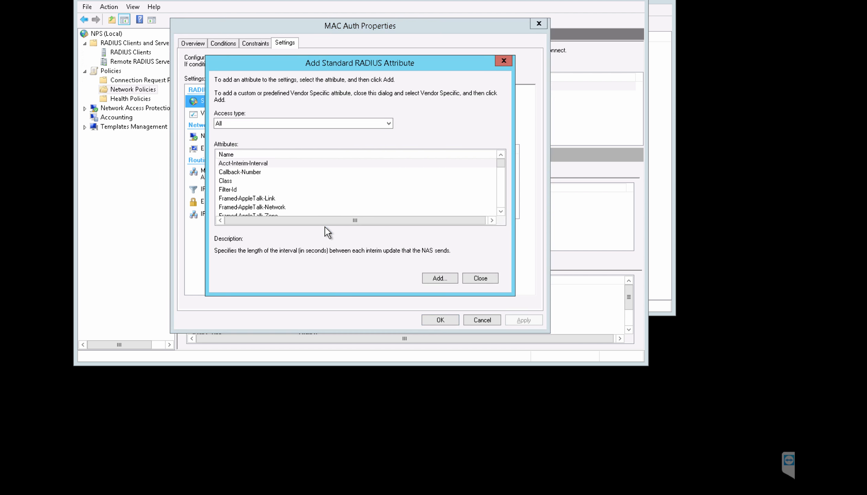
left_click(239, 190)
left_click(438, 279)
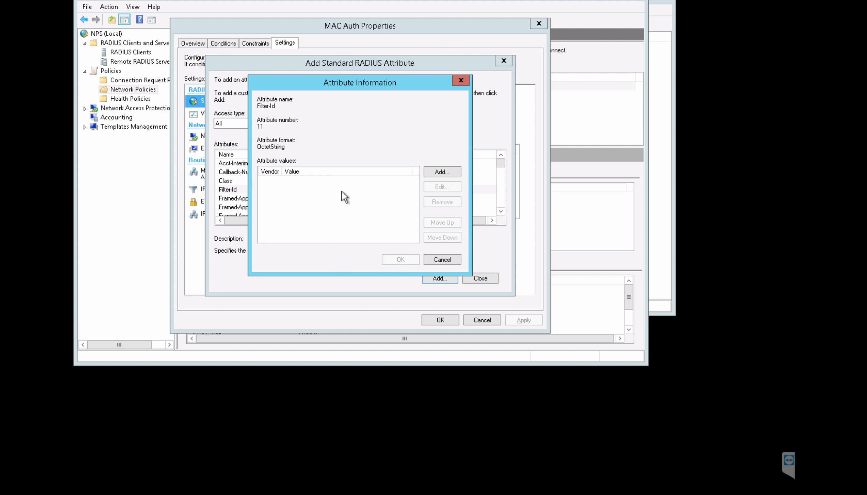
left_click(449, 173)
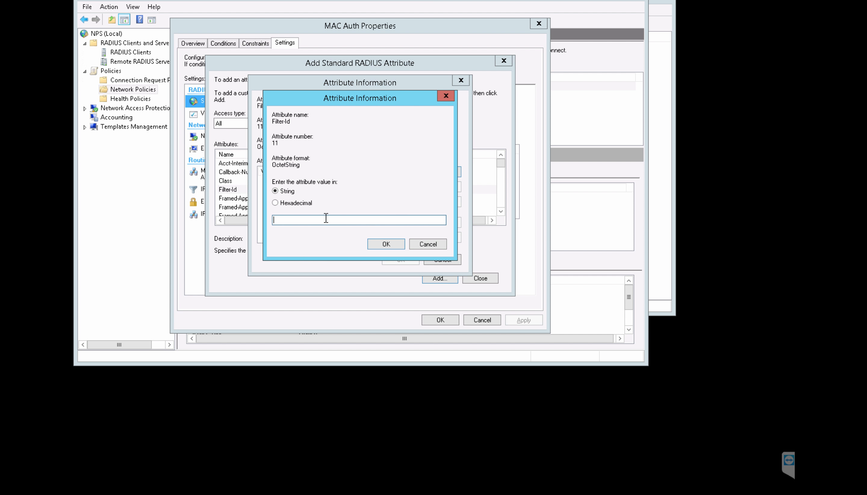
type("abc")
left_click(380, 246)
left_click(402, 260)
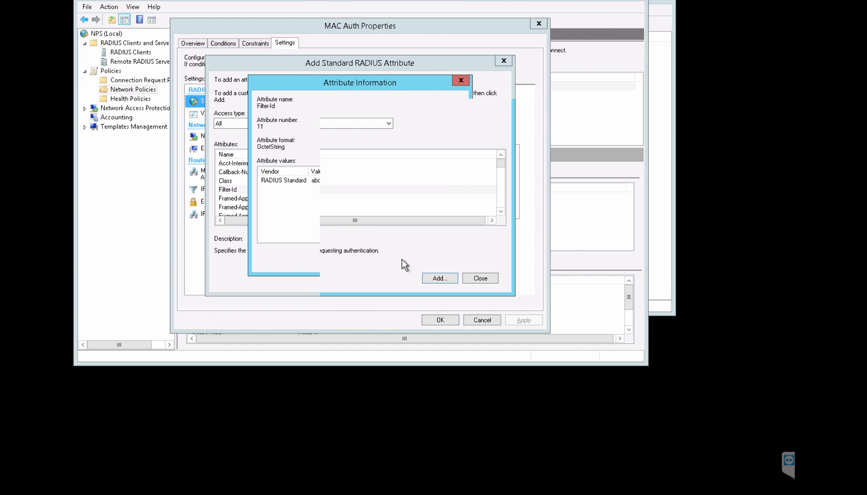
left_click(480, 279)
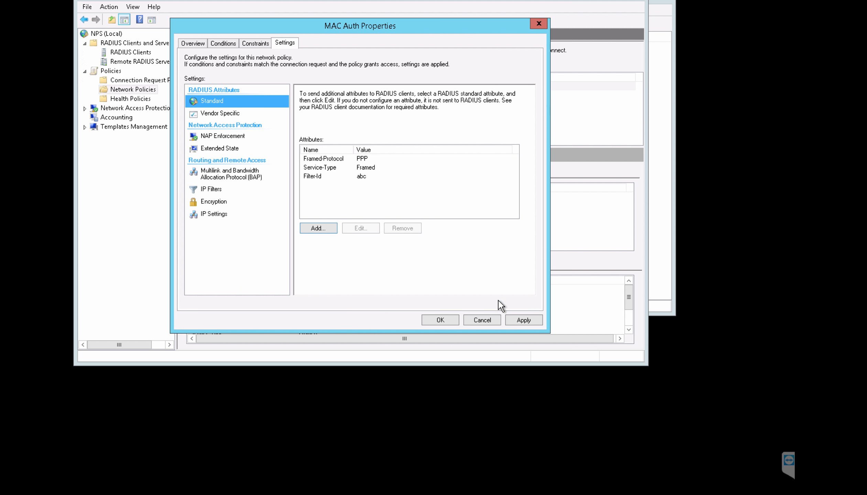
Step: Apply and save the MAC Auth policy, declining both connection request policy prompts
left_click(522, 321)
left_click(531, 299)
left_click(440, 320)
left_click(532, 300)
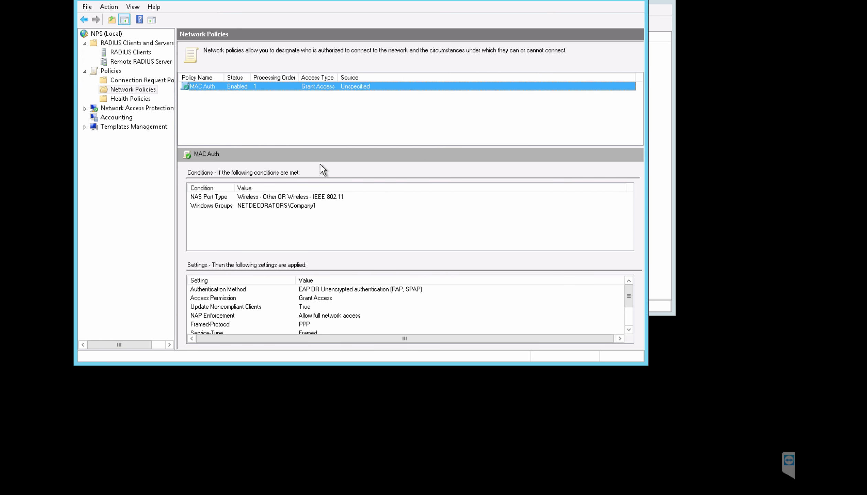
key("ctrl+Left")
Step: Rename the RADIUS AUTH SSID to 'Mac Auth' in the configuration overview and save it
mouse_move(22, 177)
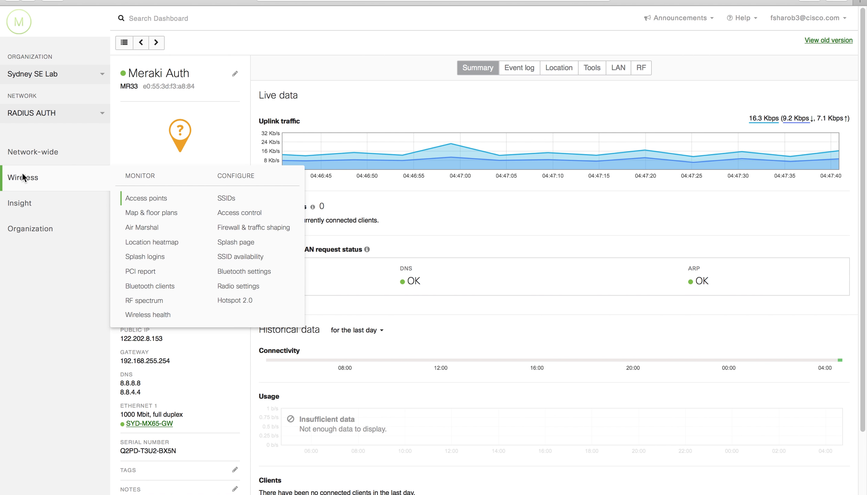
left_click(228, 203)
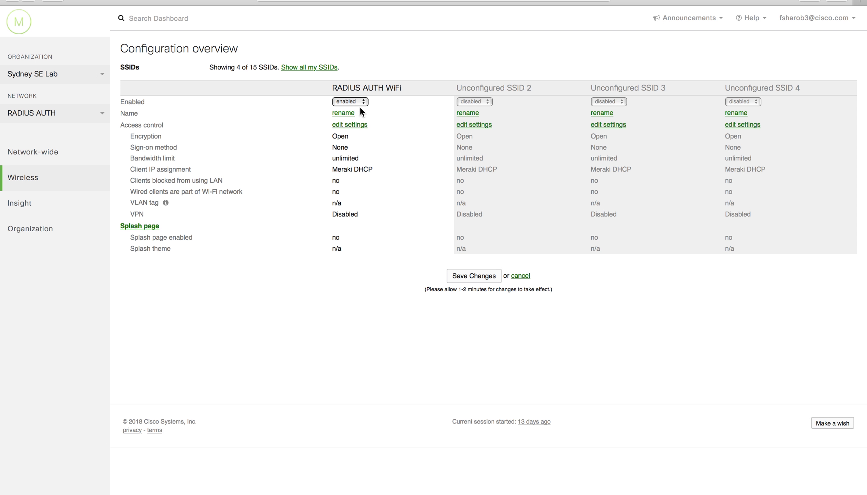
left_click(351, 113)
left_click_drag(389, 113, 309, 109)
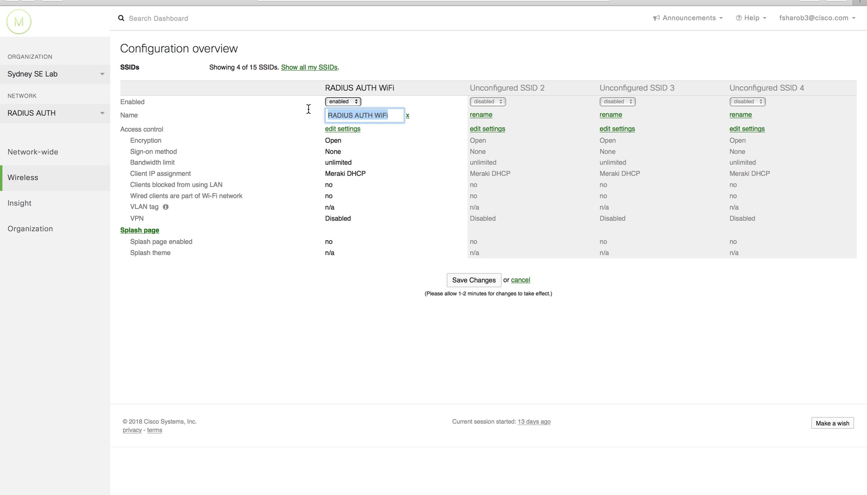
type("Mac Auth")
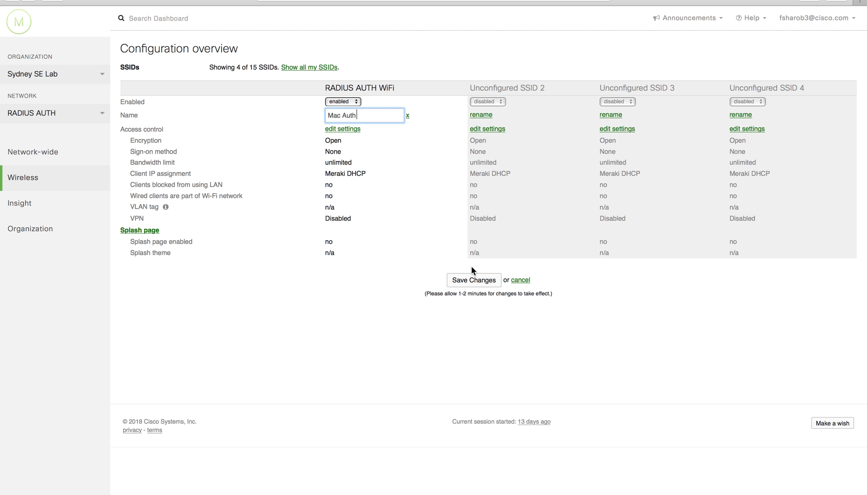
left_click(472, 279)
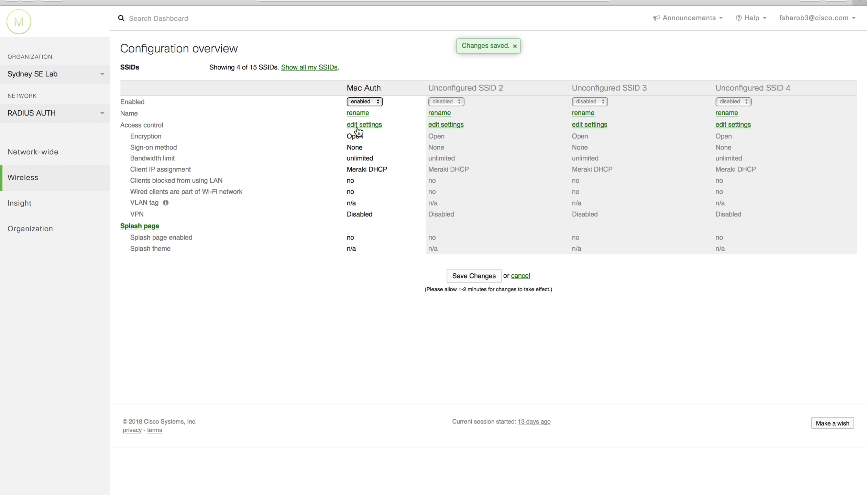
left_click(379, 126)
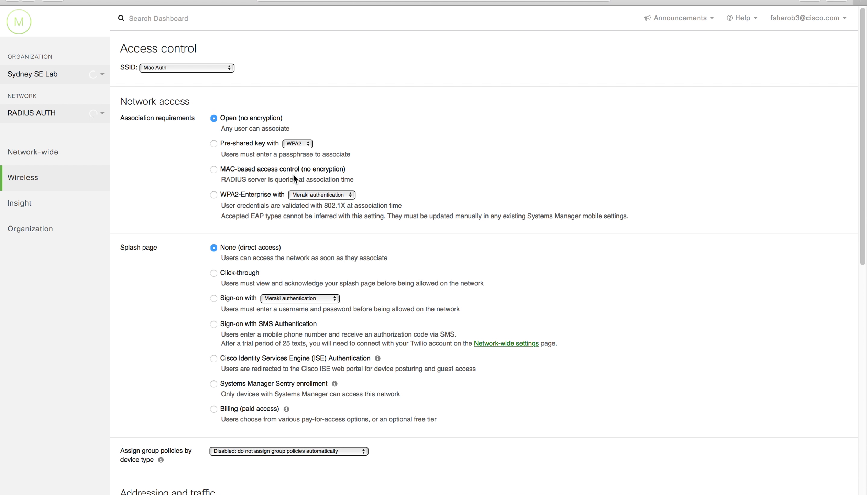
Step: Switch Mac Auth to MAC-based access control with RADIUS server 172.16.155.5:1812 and its shared secret, then save
left_click(303, 170)
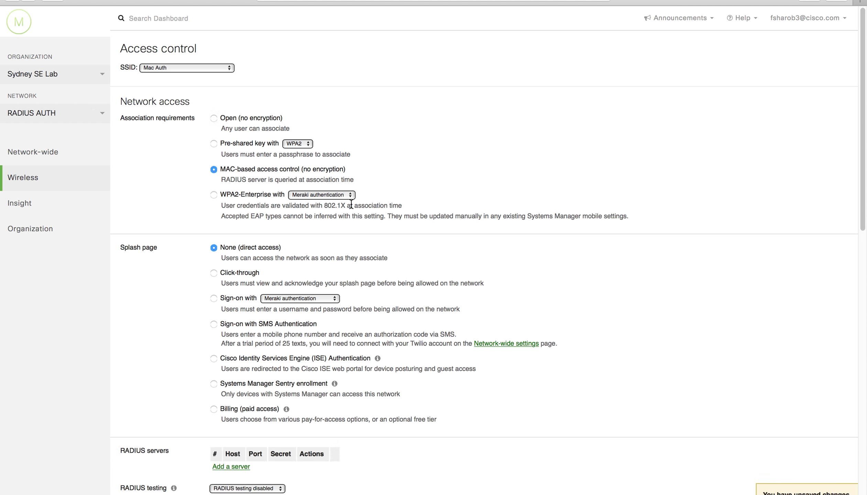
scroll(344, 193, "down", 3)
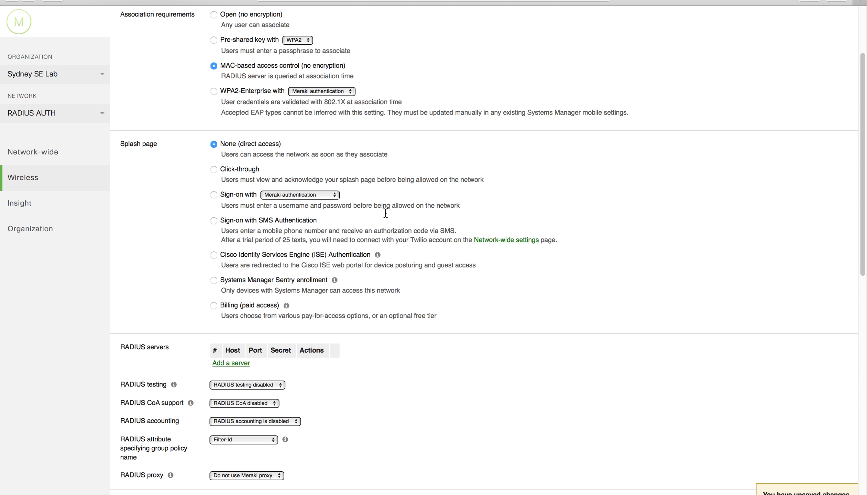
left_click(236, 361)
type("172")
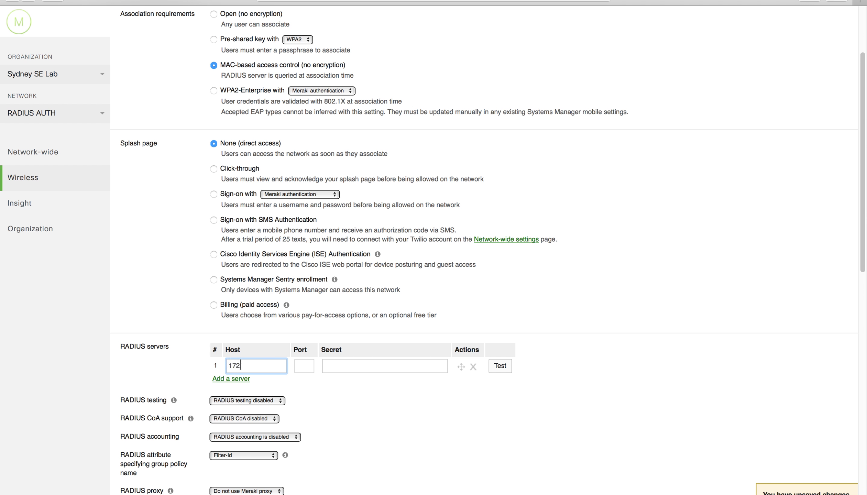
type(".16.155.5")
left_click(305, 365)
type("1812")
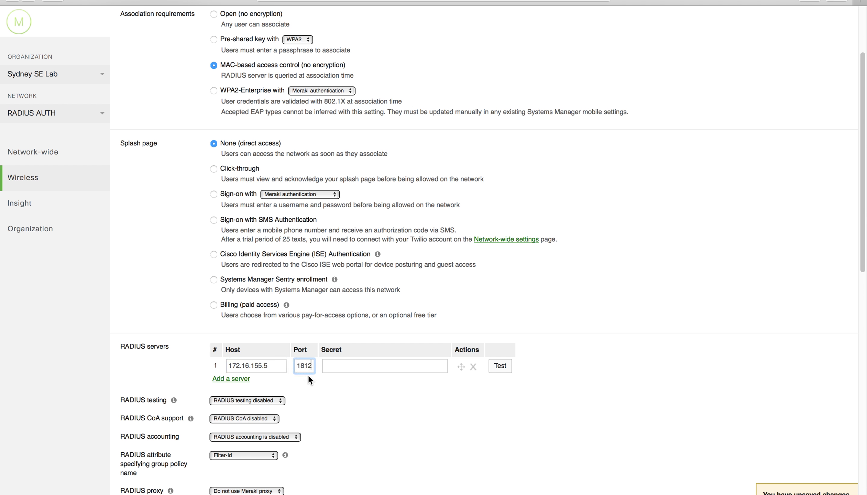
left_click(345, 366)
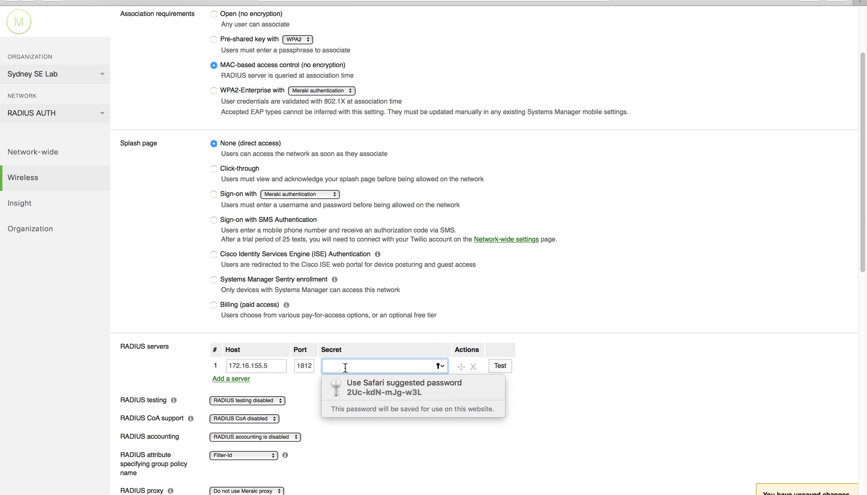
type("•••••")
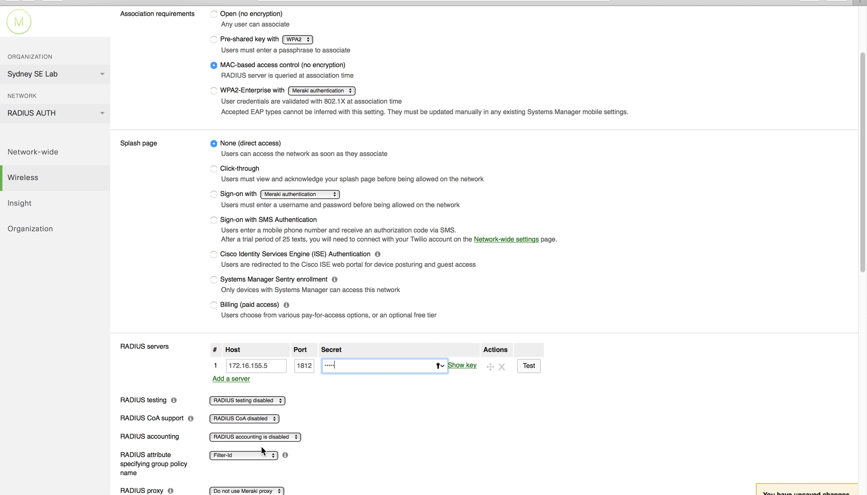
mouse_move(222, 460)
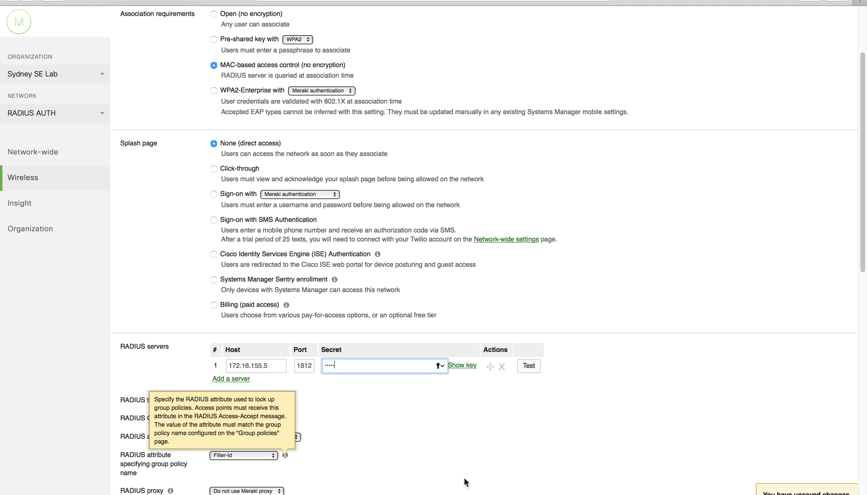
key("Return")
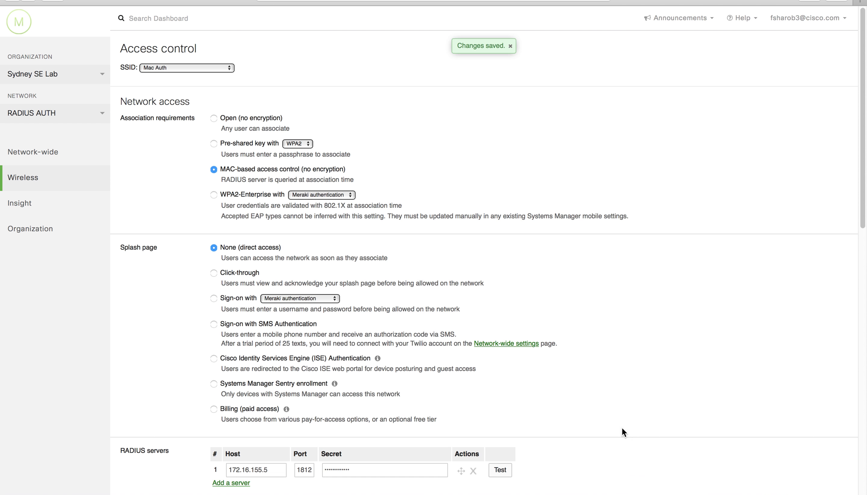
scroll(632, 428, "down", 3)
Step: Test the RADIUS server with the pasted client MAC and confirm it passes, returning Filter-Id abc
left_click(500, 400)
right_click(542, 392)
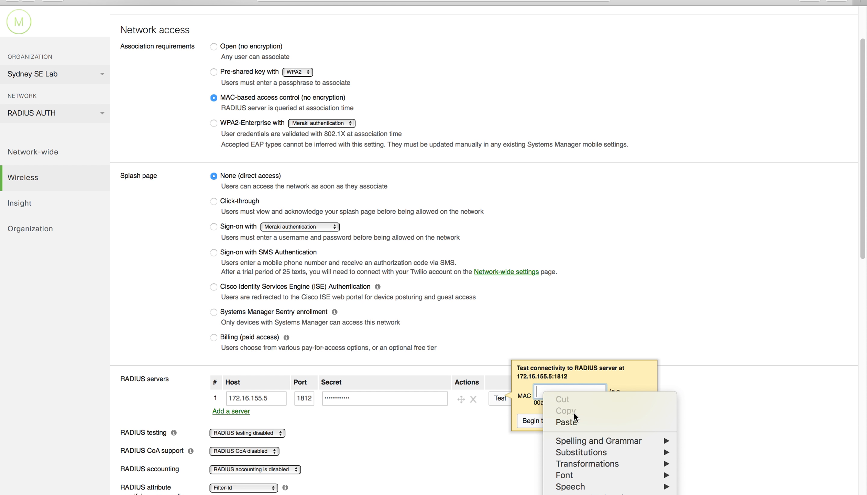
left_click(578, 421)
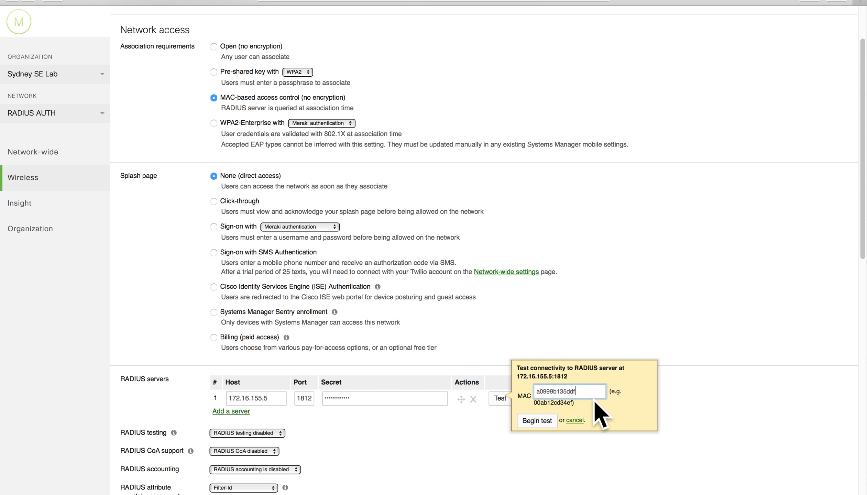
left_click(546, 423)
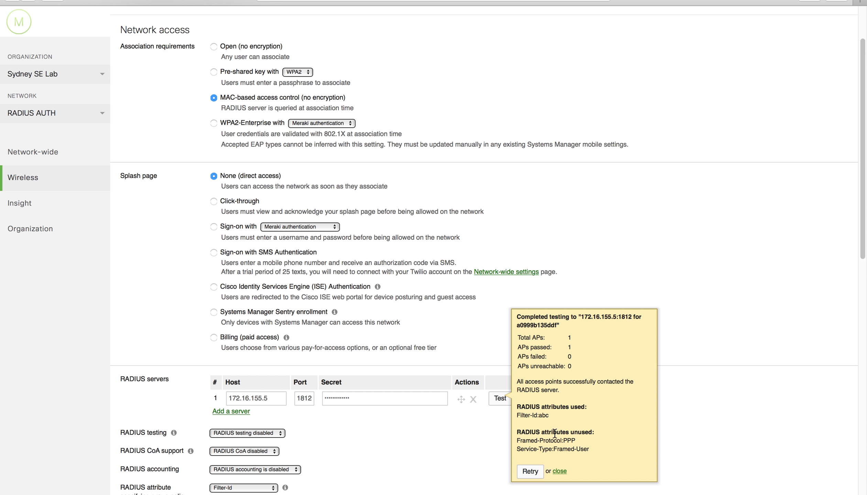
left_click_drag(518, 346, 602, 348)
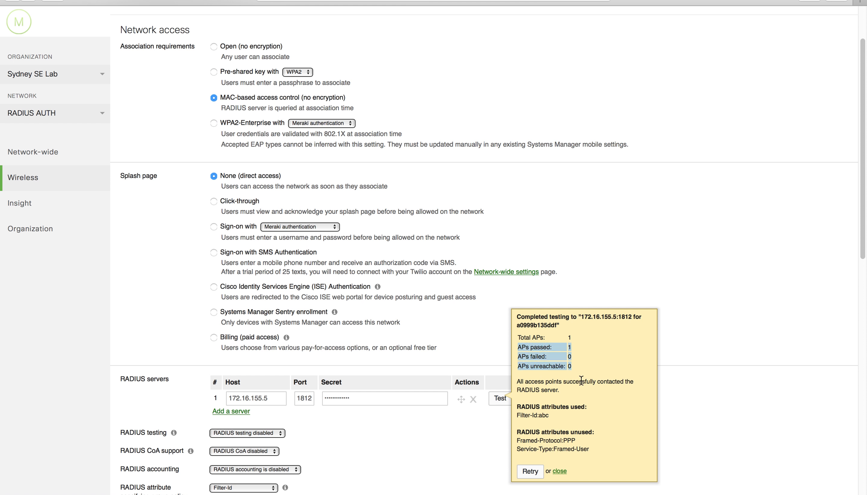
left_click_drag(520, 415, 551, 416)
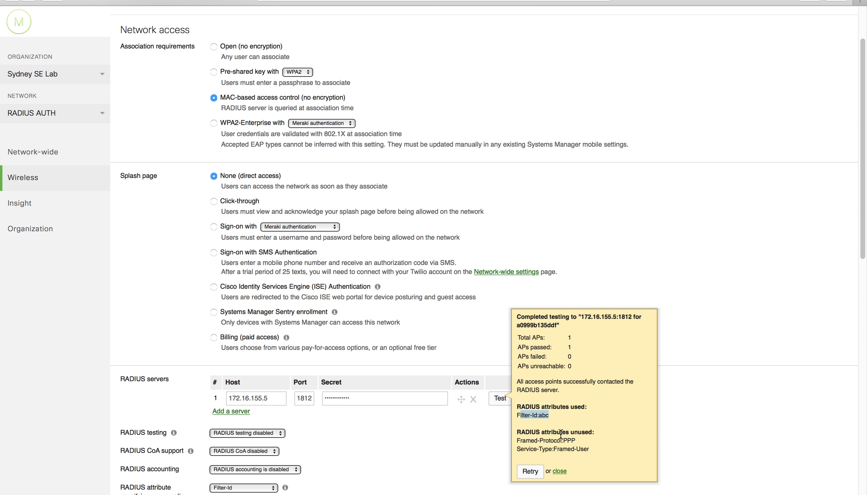
left_click(560, 471)
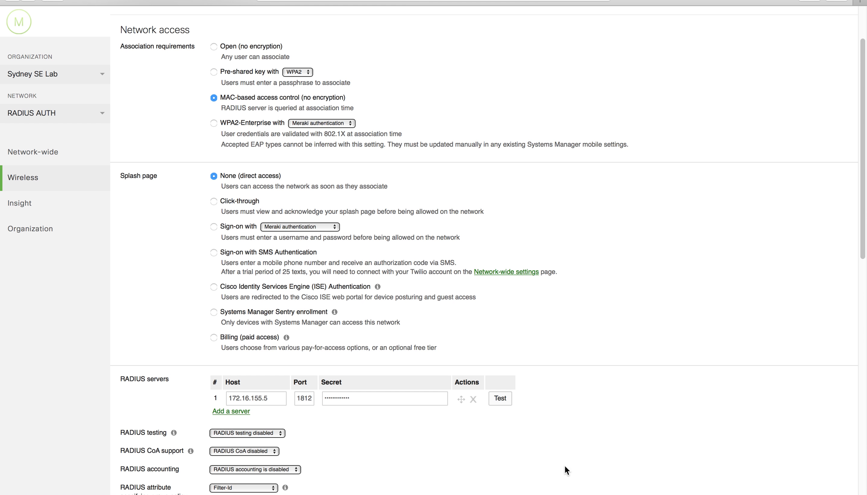
mouse_move(42, 151)
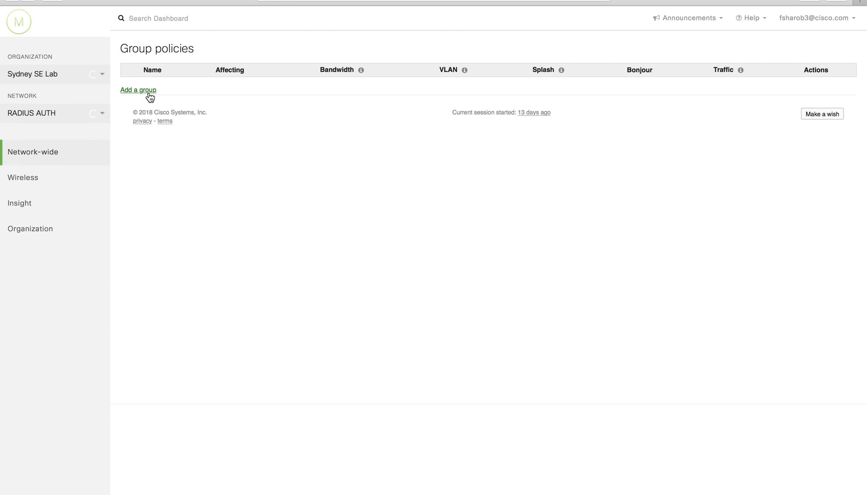
Step: Create a new group policy named abc that uses custom firewall and shaping rules
left_click(149, 91)
triple_click(247, 84)
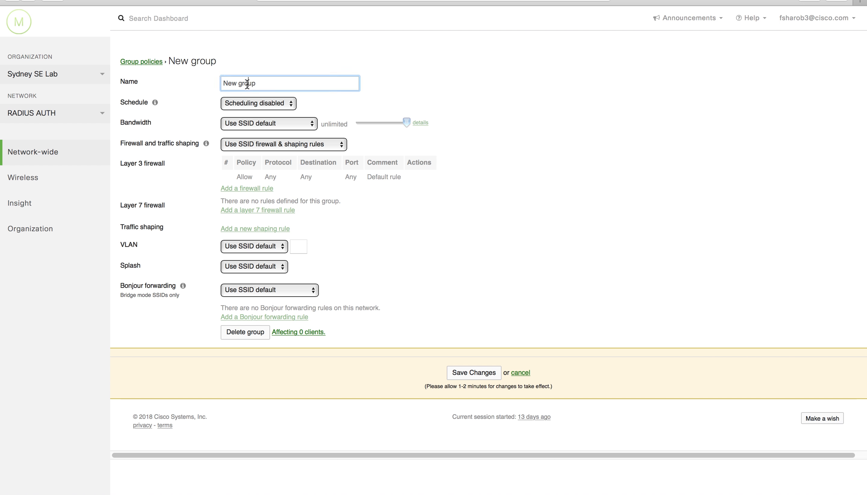
type("abc")
left_click(265, 145)
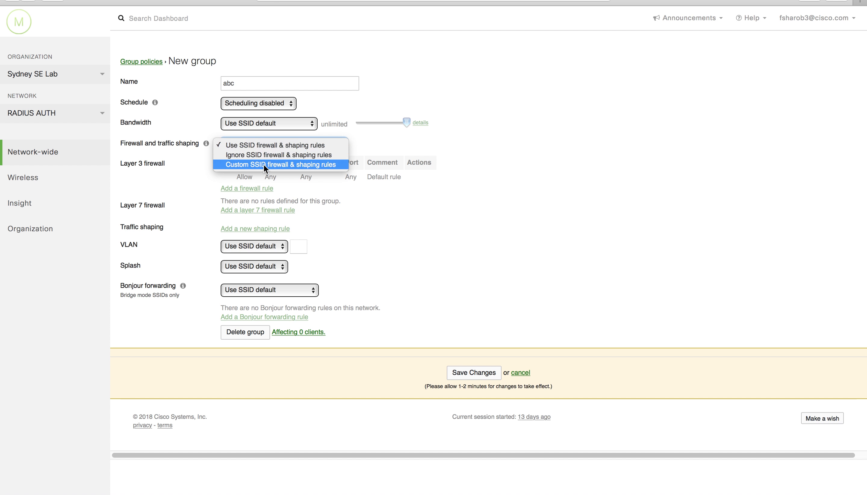
left_click(264, 164)
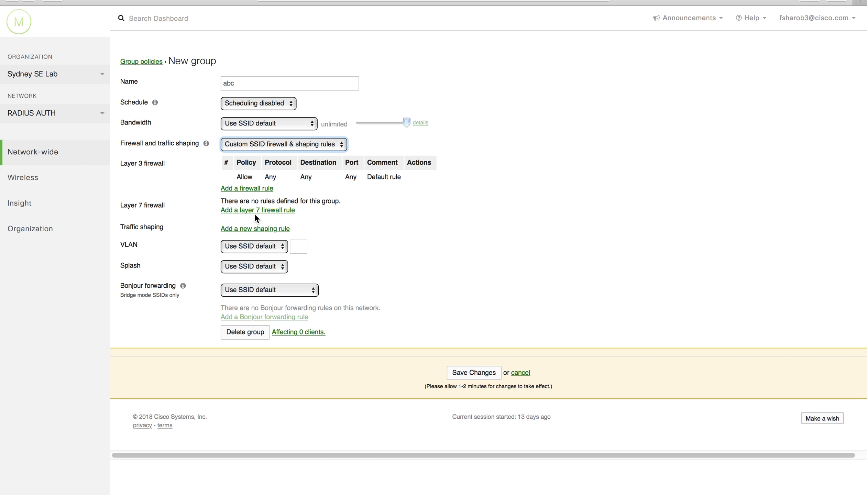
Step: Add a Layer 7 rule denying Facebook under Social web & photo sharing, and save the policy
left_click(275, 211)
left_click(331, 222)
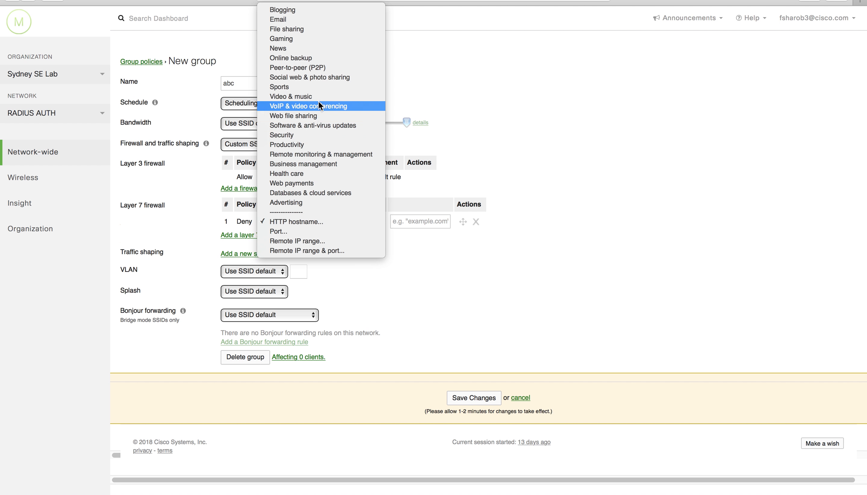
left_click(318, 77)
left_click(426, 222)
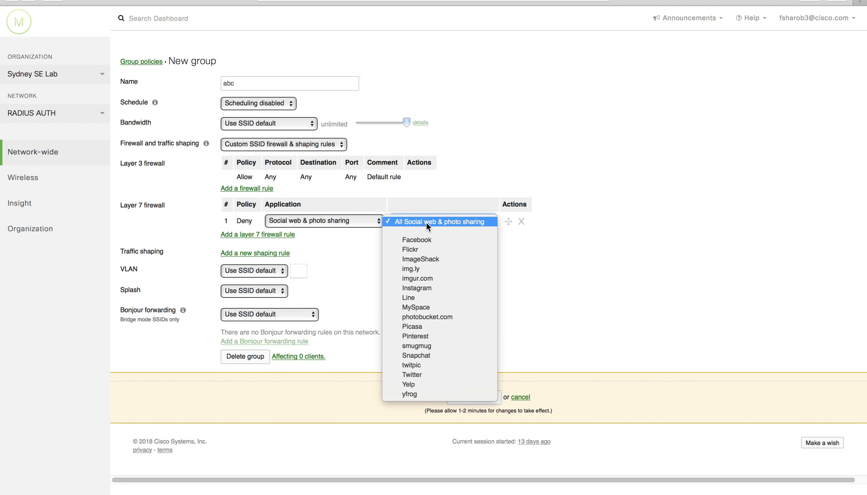
left_click(429, 240)
left_click(473, 398)
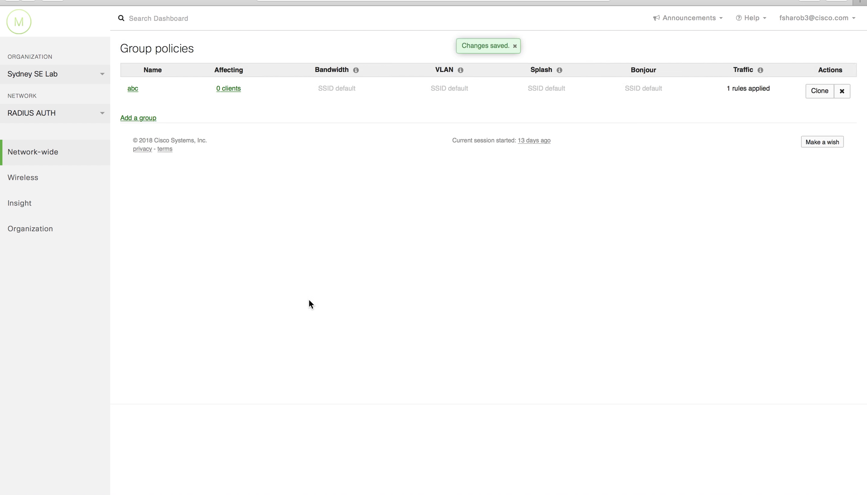
mouse_move(101, 159)
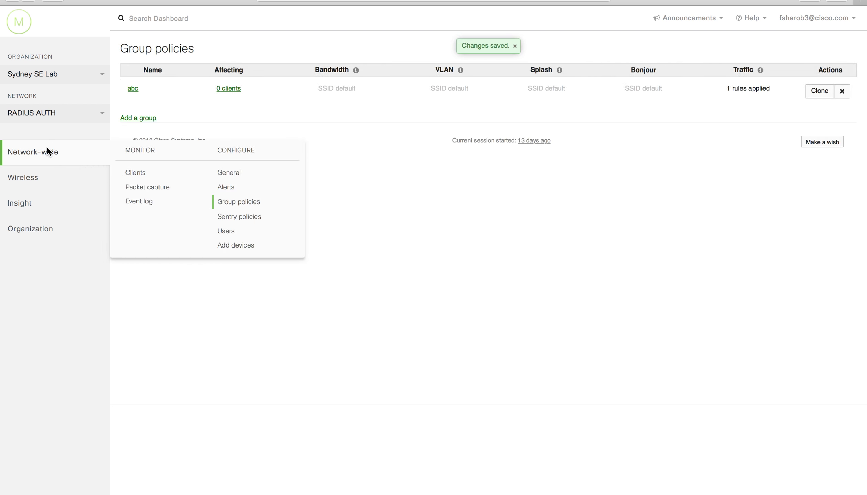
Step: Close the Terminal window to reveal the network diagram with the MR access point and SSIDs
mouse_move(108, 190)
left_click(133, 199)
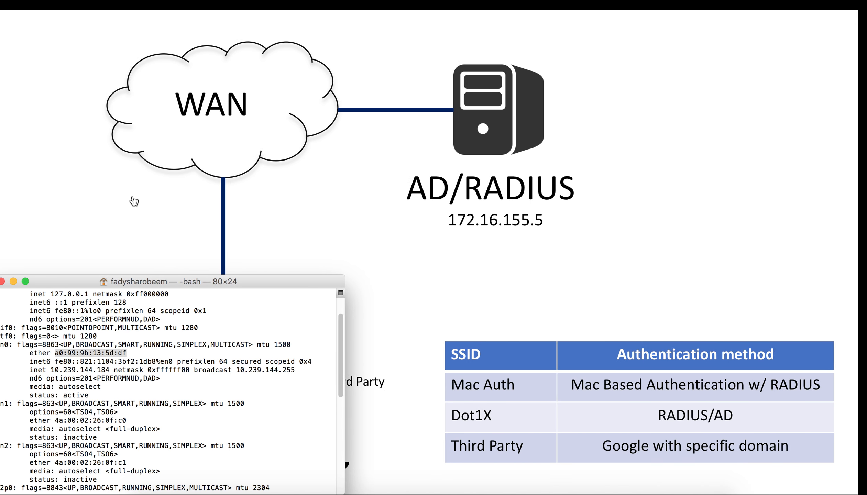
left_click(10, 281)
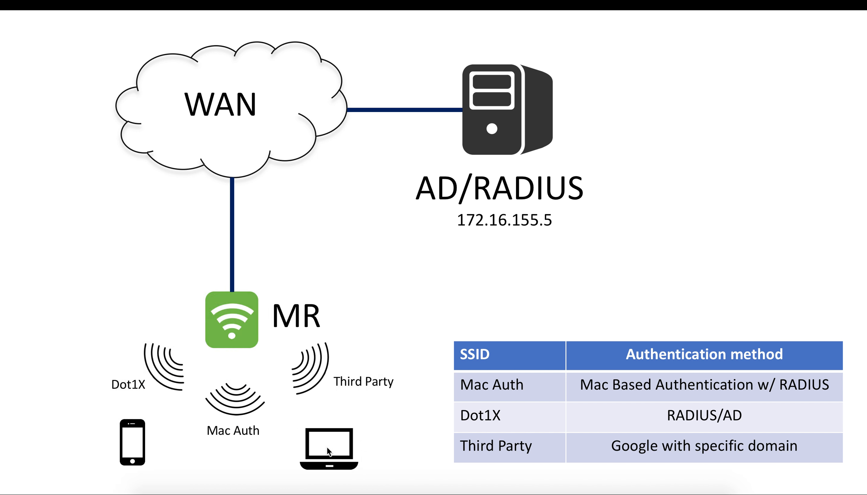
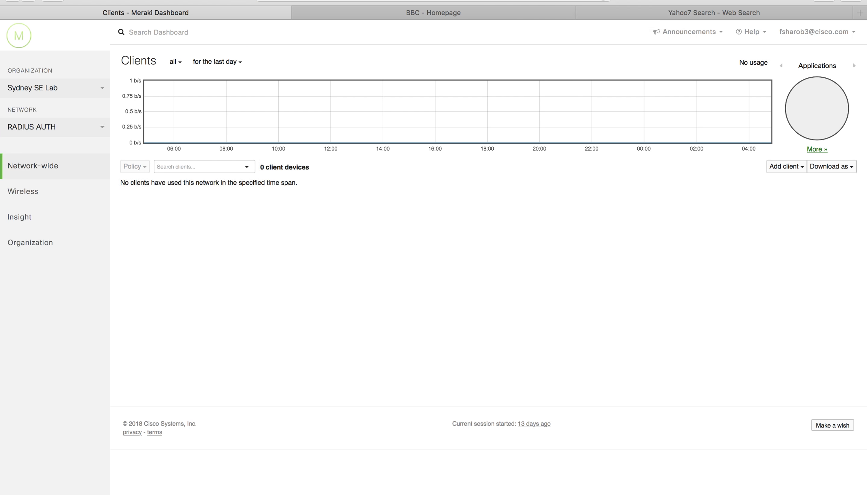
Step: Open the RADIUS AUTH network's client list and filter it to the last 2 hours
mouse_move(81, 170)
left_click(134, 187)
left_click(629, 16)
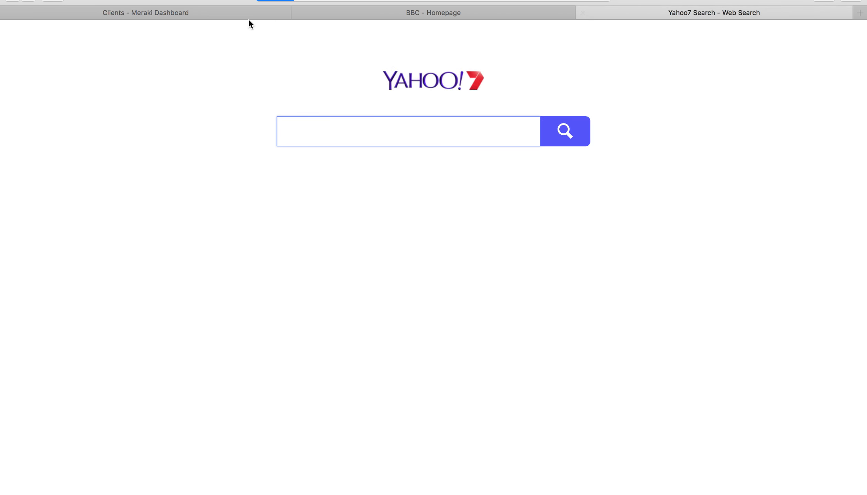
left_click(199, 17)
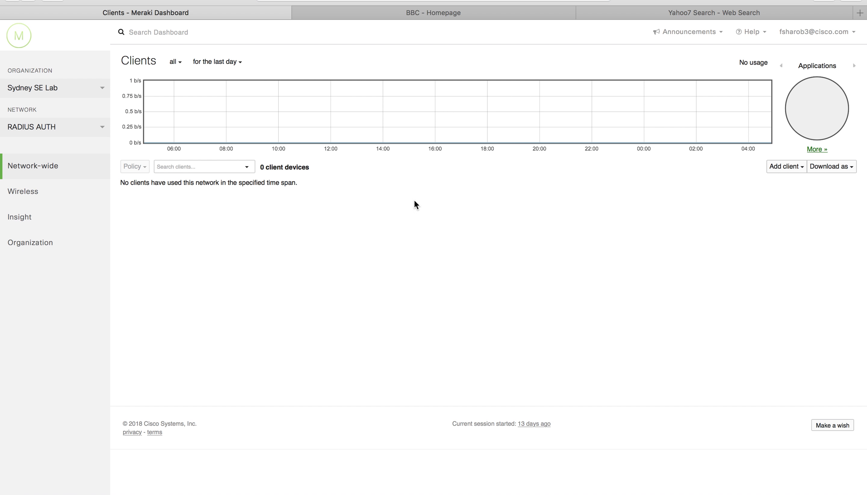
left_click(241, 63)
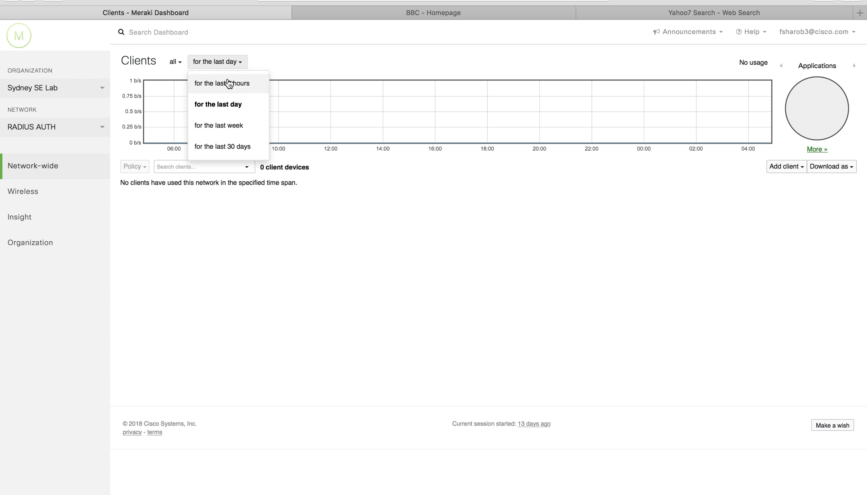
left_click(229, 83)
Step: Load Outlook.com in another browser tab, then return to the Meraki Dashboard
left_click(745, 13)
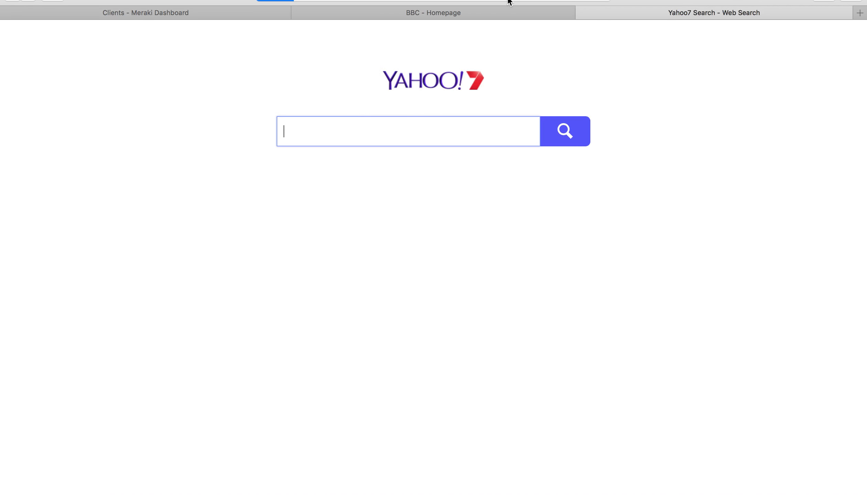
left_click(473, 14)
left_click(460, 1)
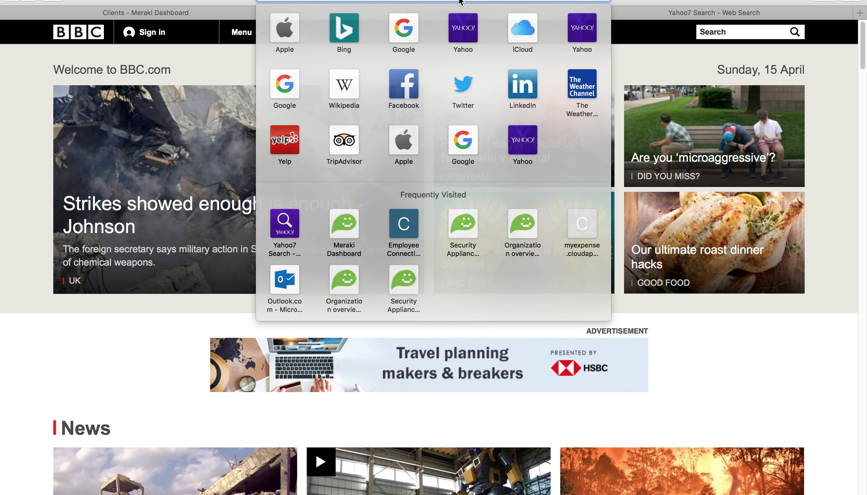
type("hot")
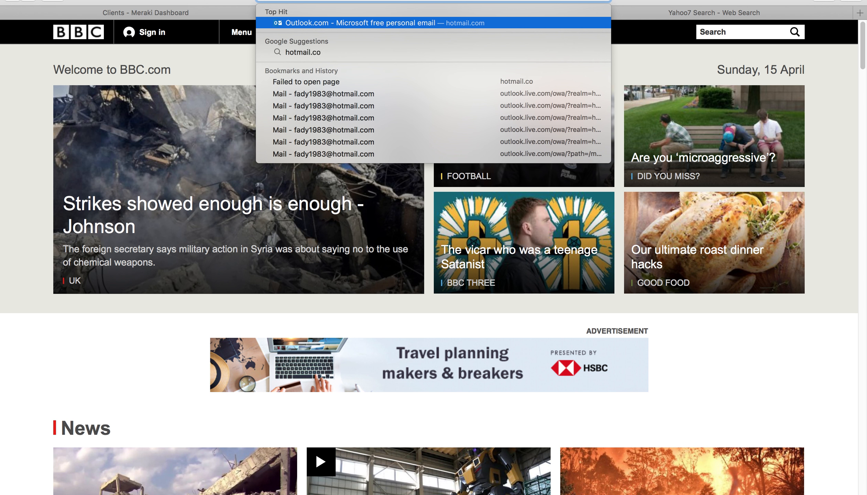
key("Return")
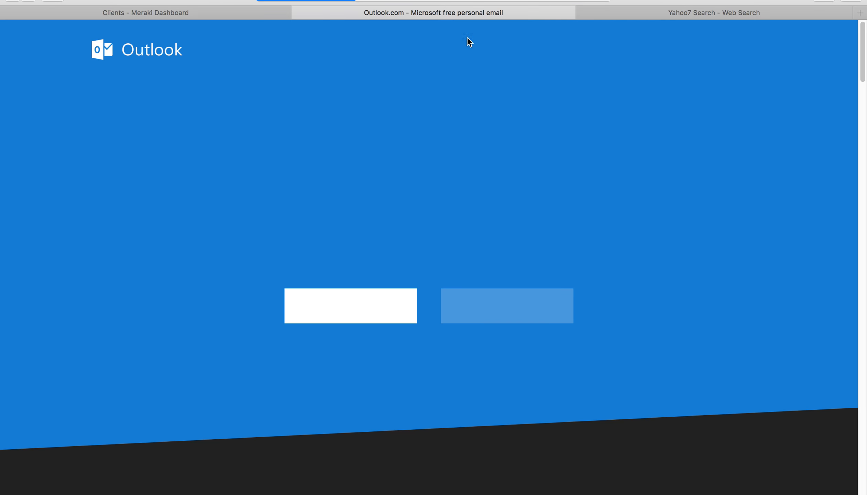
left_click(619, 13)
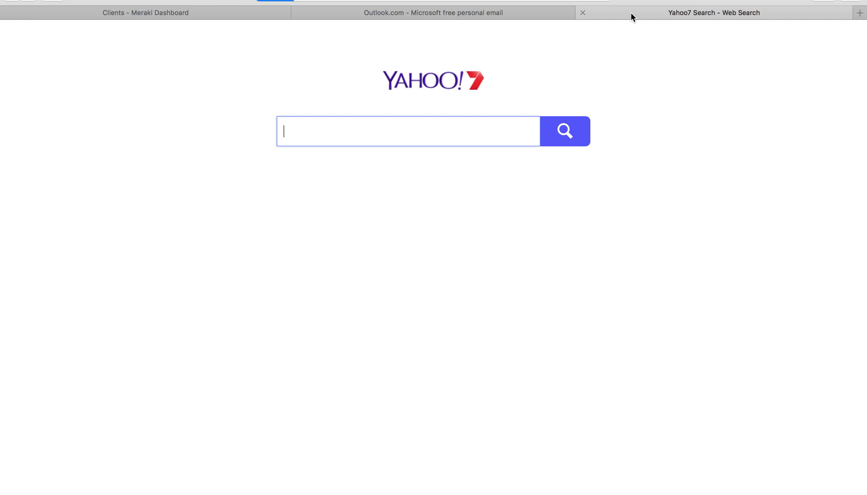
left_click(221, 14)
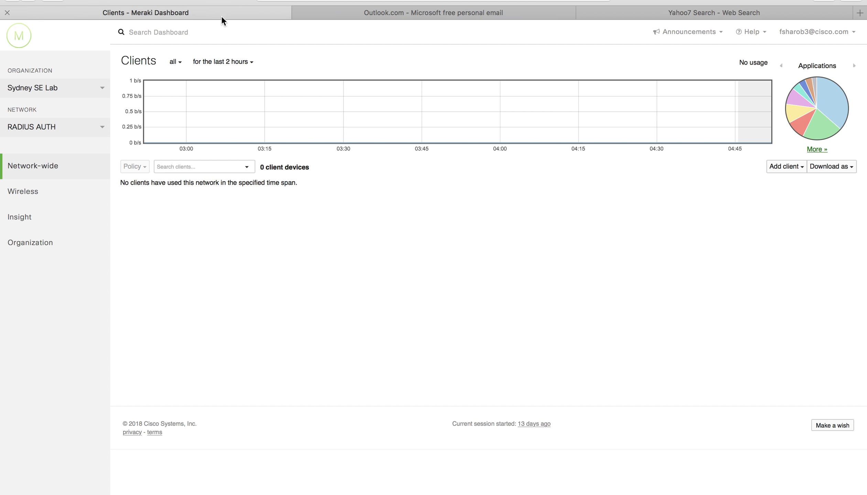
Step: Reload the client list and open the connected Mac OS X client's details page
mouse_move(70, 156)
left_click(135, 189)
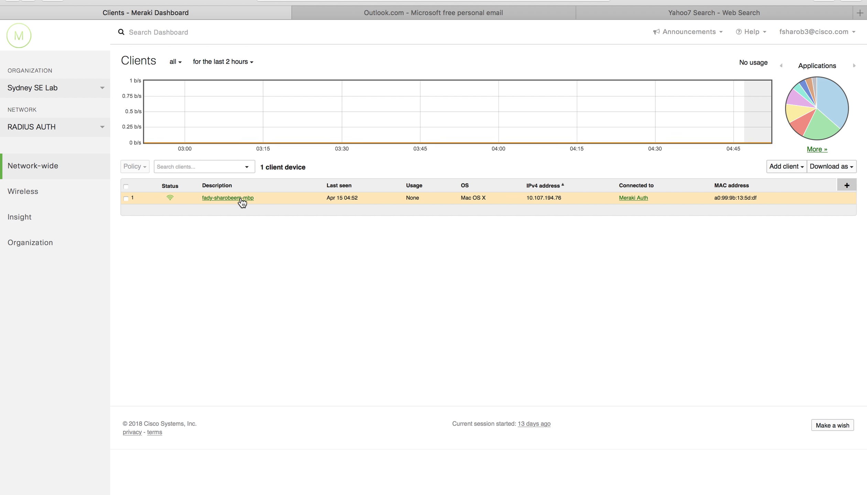
left_click(228, 198)
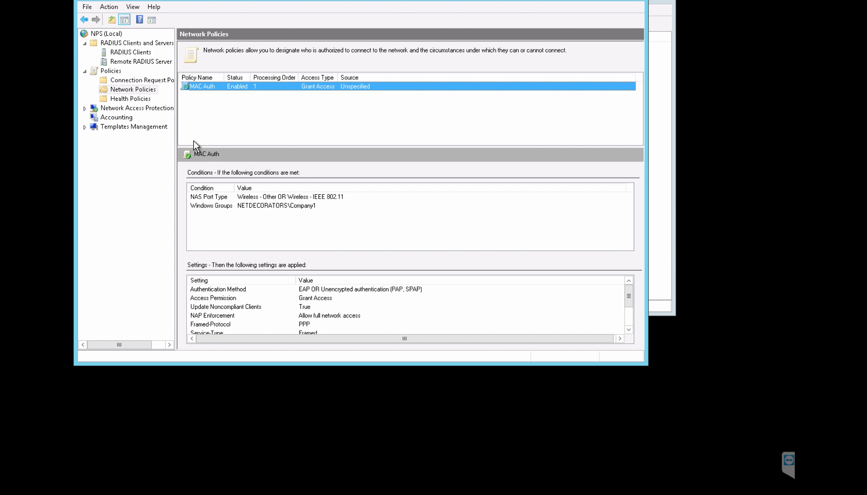
Step: Start the 802.1X wizard for Secure Wireless Connections and name the policies RADIUS
left_click(108, 35)
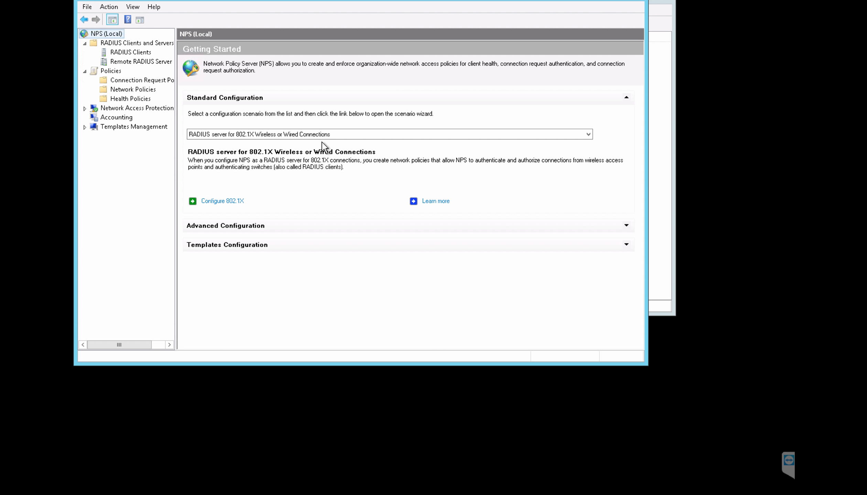
left_click(229, 202)
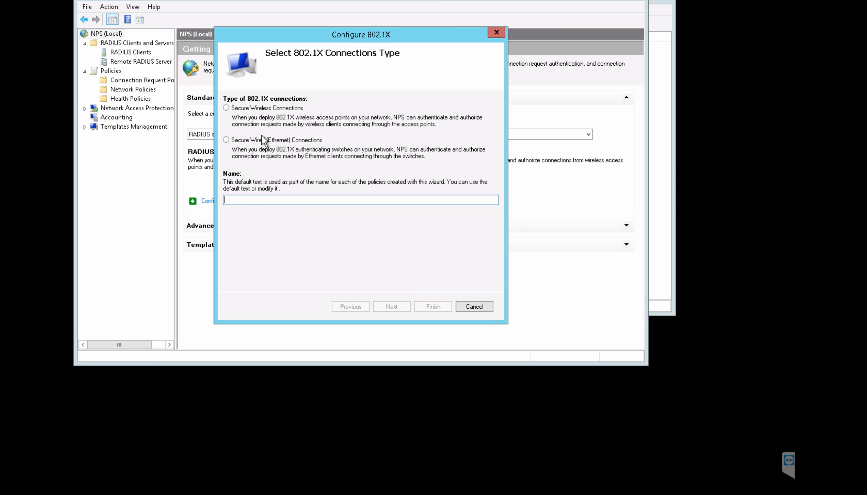
left_click(247, 108)
left_click_drag(296, 200, 187, 190)
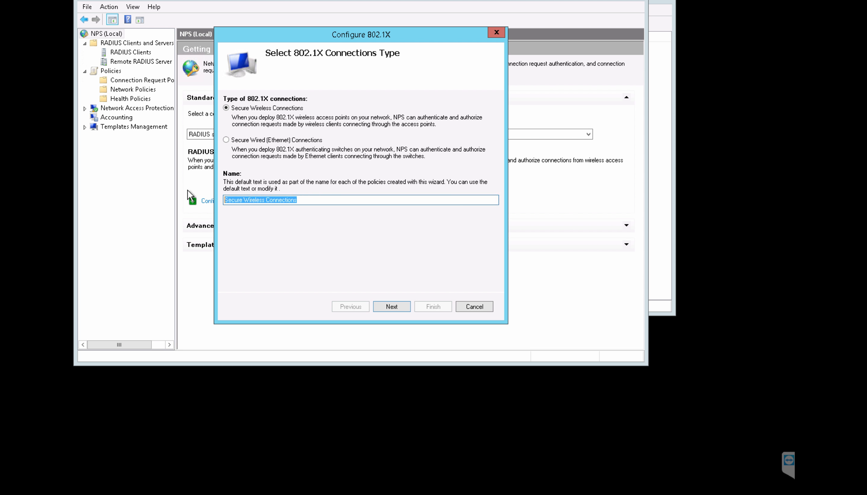
type("RADIUS")
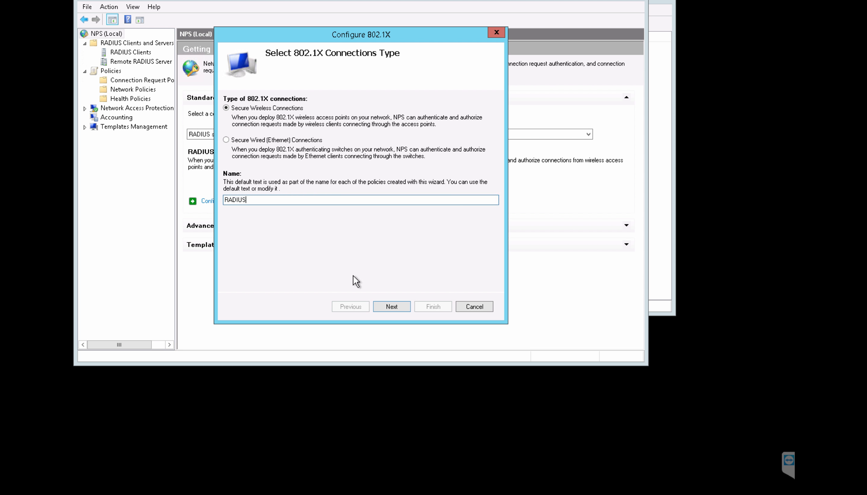
left_click(385, 304)
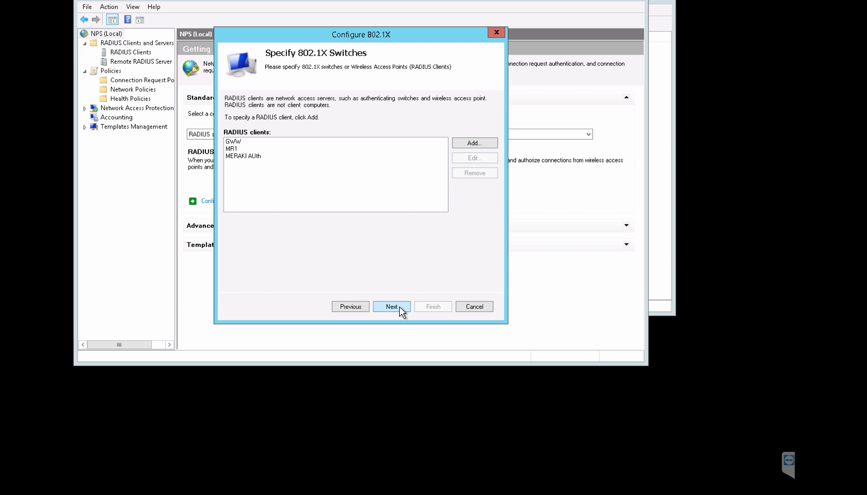
left_click(392, 306)
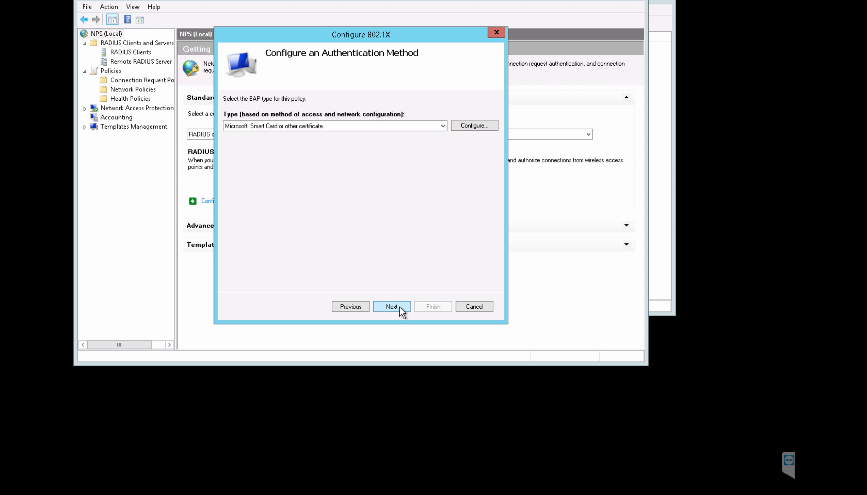
Step: Choose Microsoft: Protected EAP (PEAP) and restrict the policy to the Company1 group
left_click(395, 128)
left_click(343, 141)
left_click(396, 307)
left_click(482, 124)
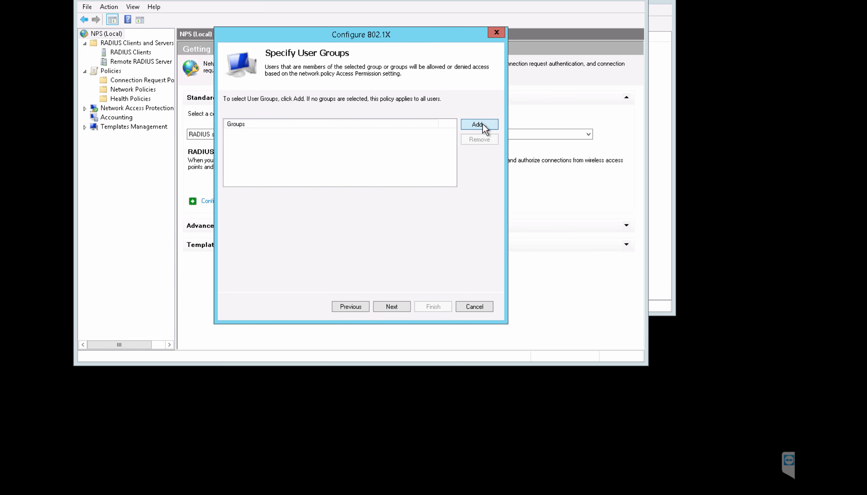
type("compa")
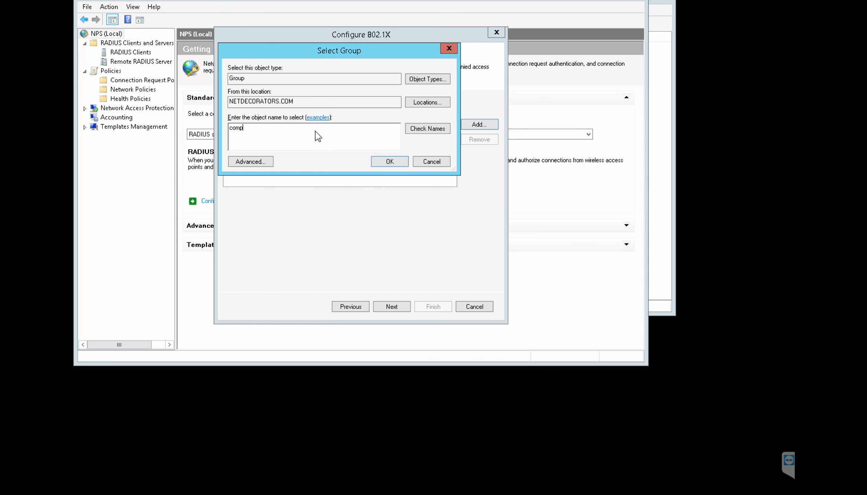
left_click(422, 132)
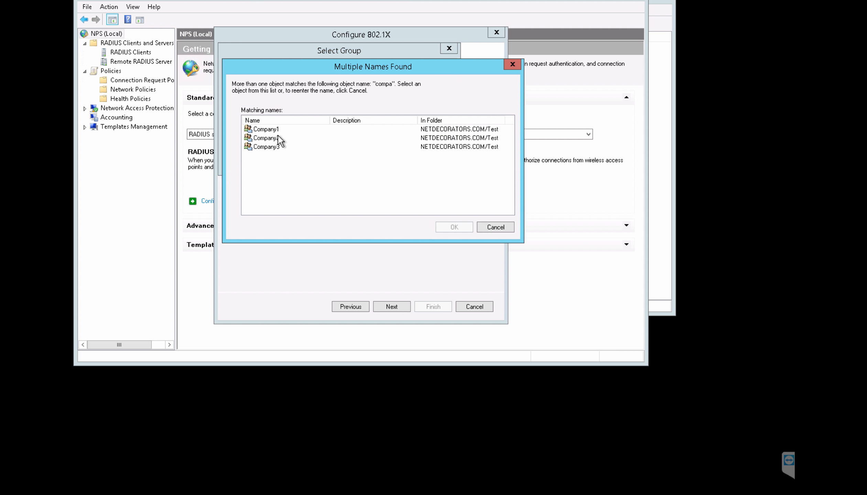
left_click(268, 130)
left_click(447, 226)
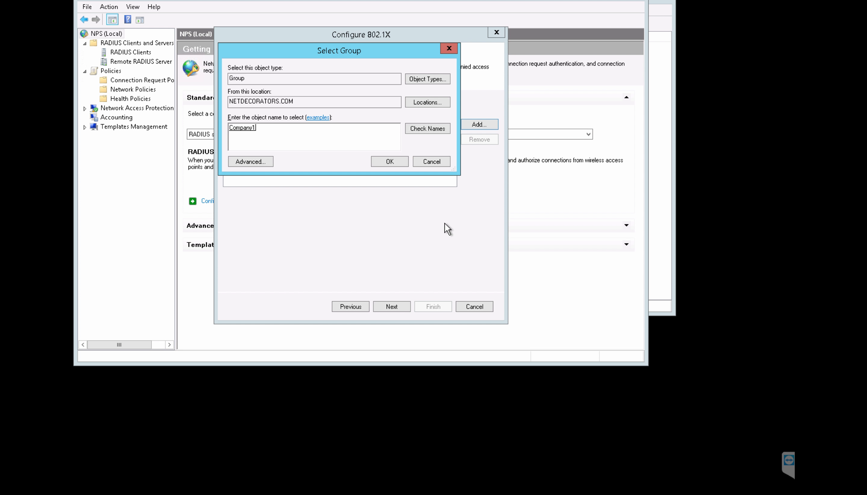
left_click(386, 164)
Step: Leave the traffic control attributes unchanged and finish the 802.1X wizard
left_click(399, 309)
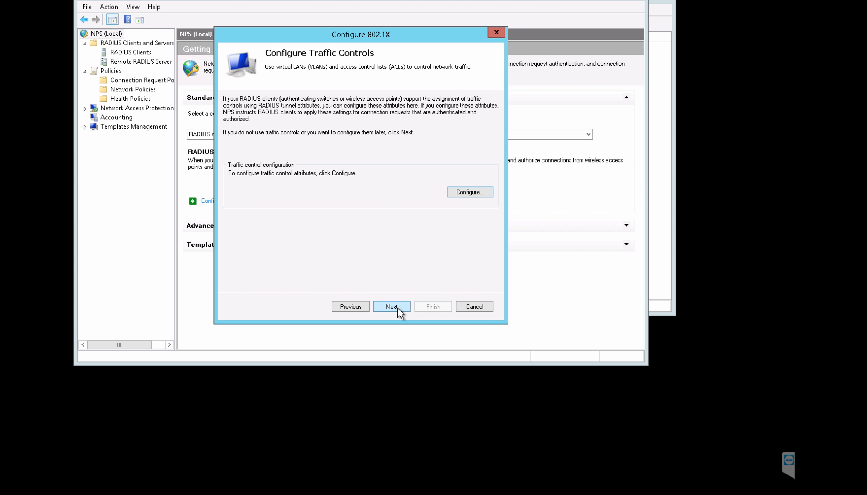
left_click(460, 195)
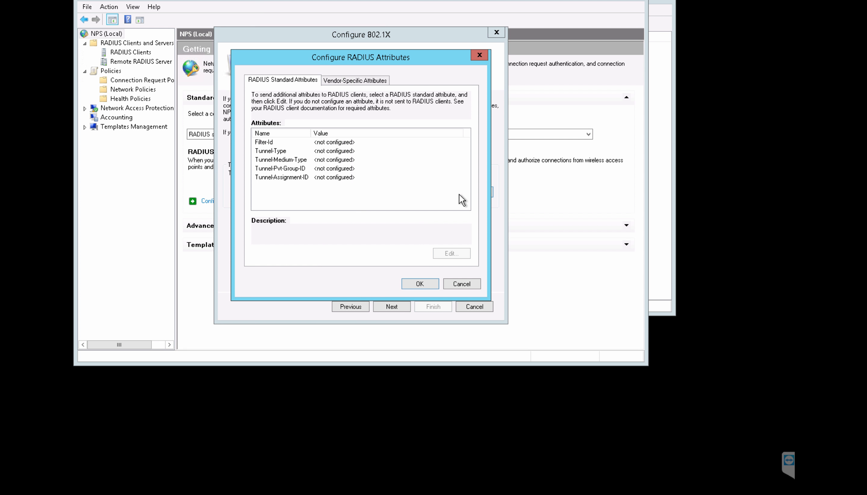
left_click(459, 285)
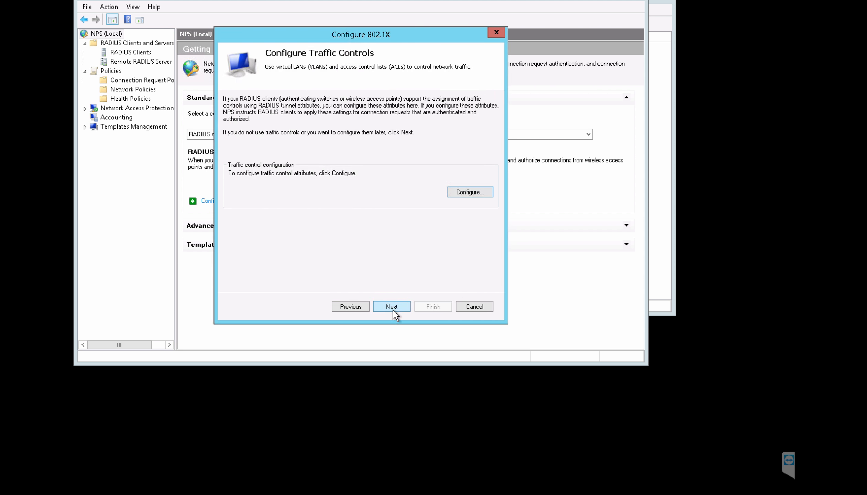
left_click(392, 306)
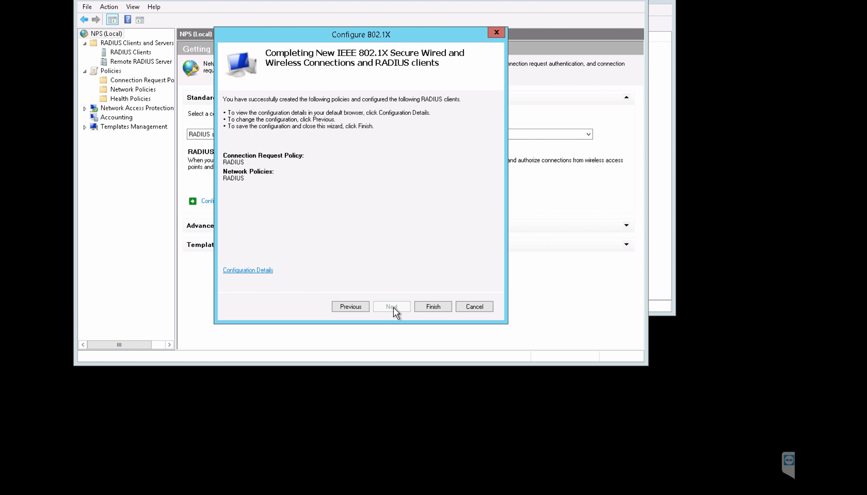
left_click(421, 306)
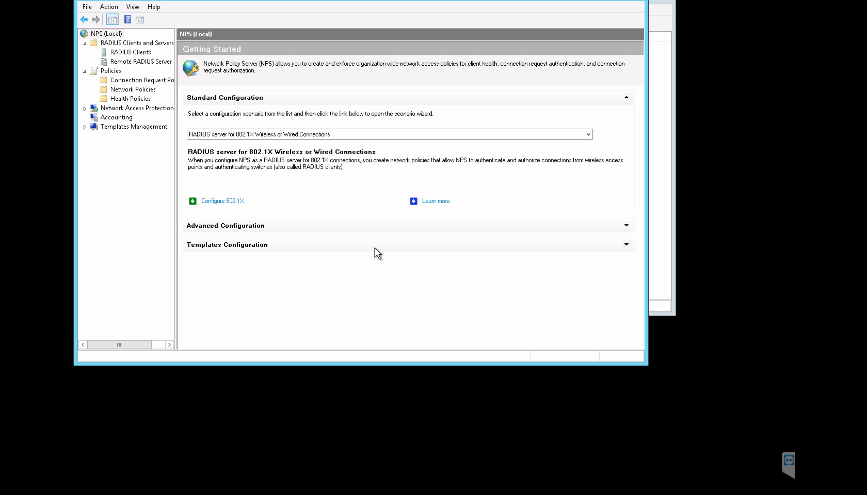
Step: Review the RADIUS connection request policy, then open the RADIUS network policy's settings
left_click(138, 81)
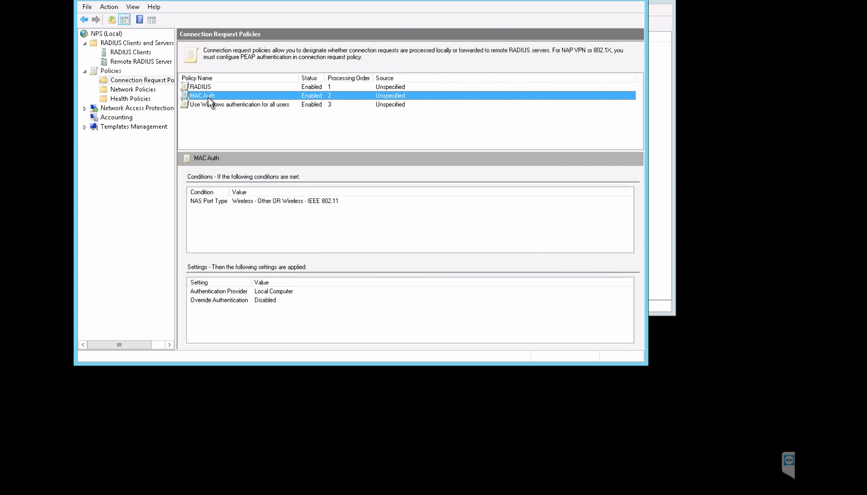
double_click(203, 87)
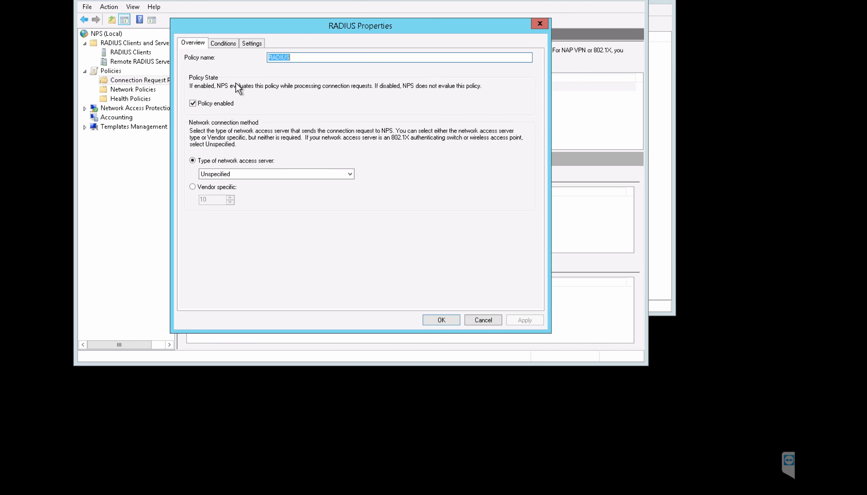
left_click(228, 44)
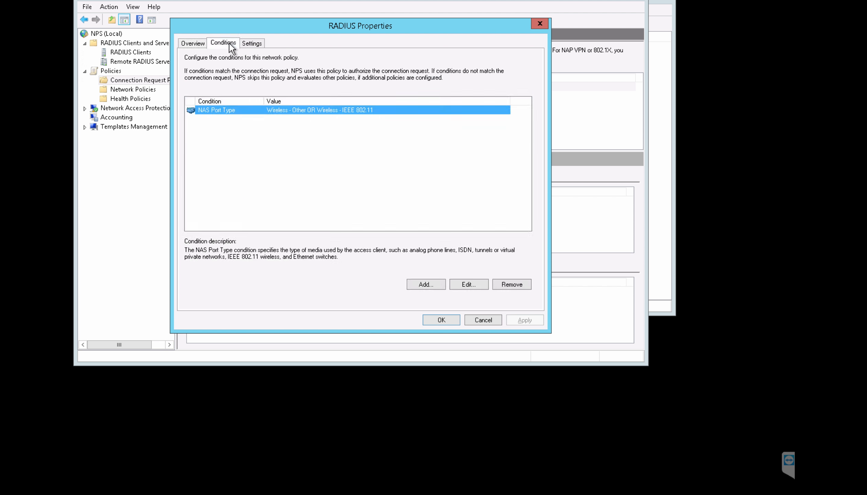
left_click(260, 43)
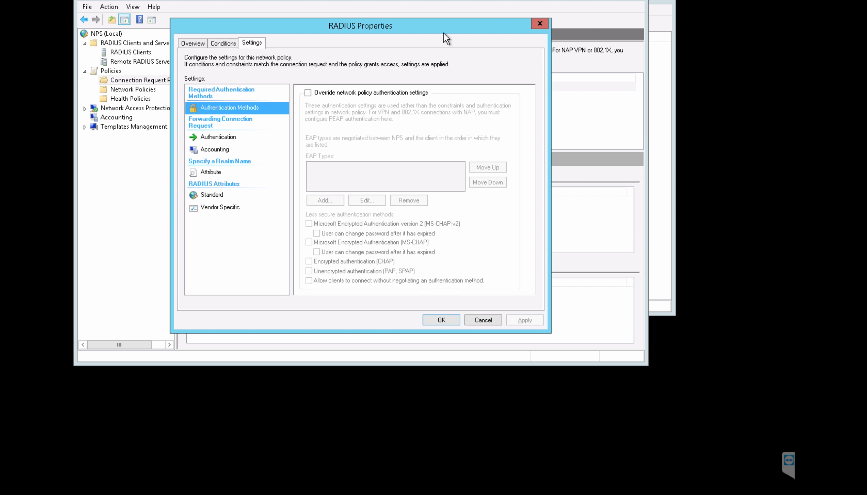
left_click(154, 90)
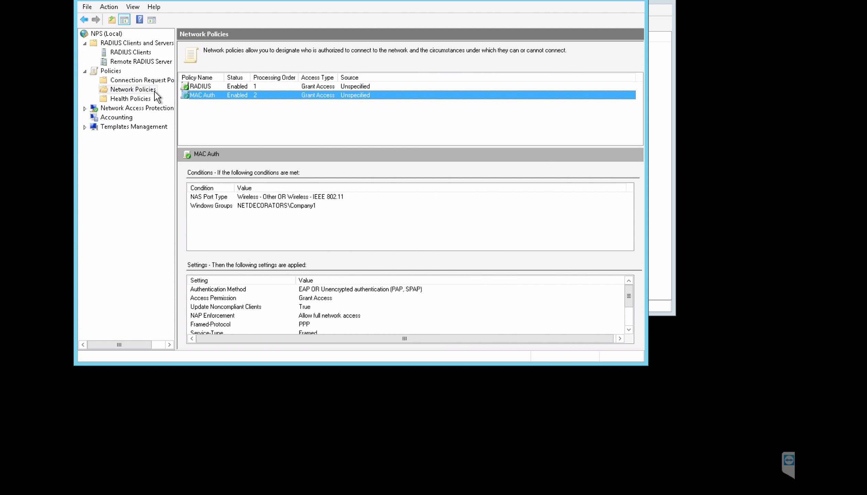
double_click(205, 86)
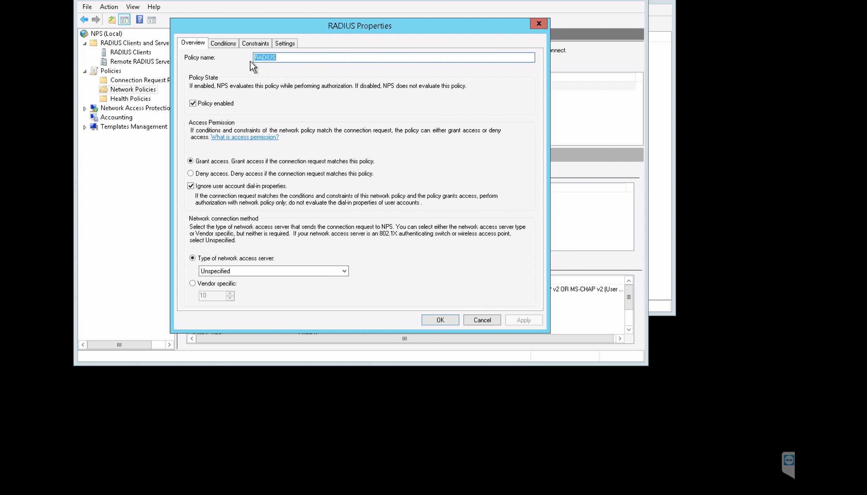
left_click(277, 42)
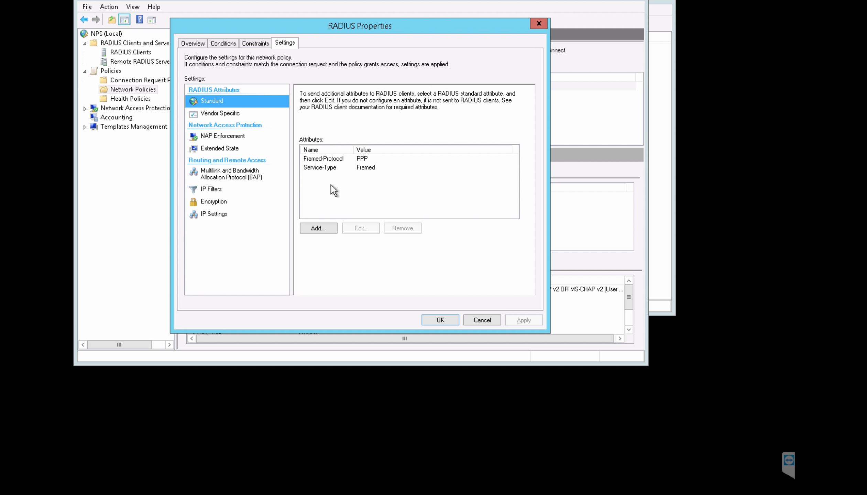
Step: Add the Tunnel-Type attribute with value Virtual LANs (VLAN)
left_click(317, 229)
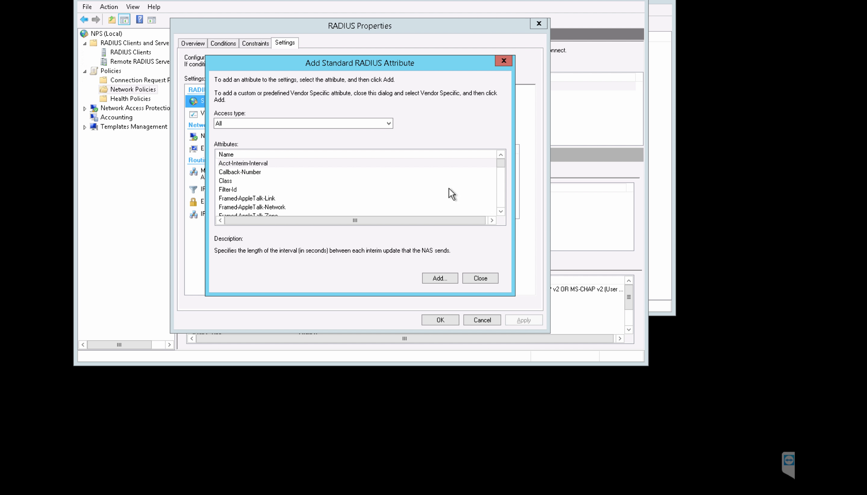
left_click_drag(503, 169, 502, 211)
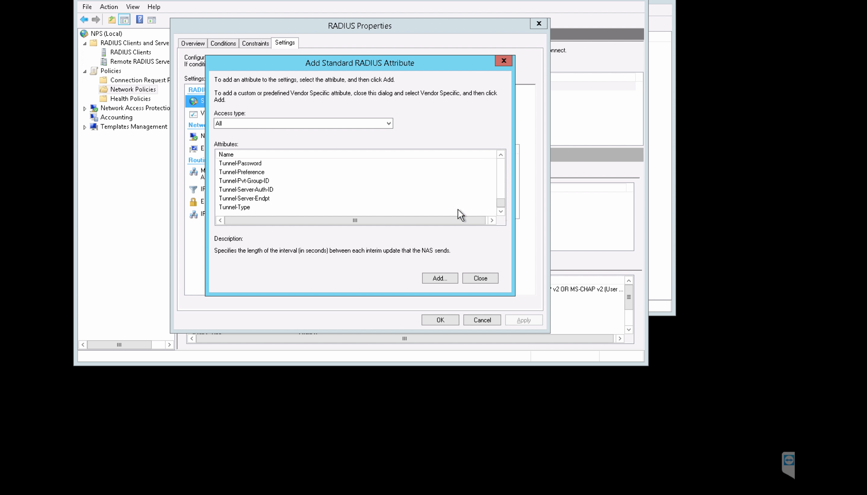
left_click(241, 206)
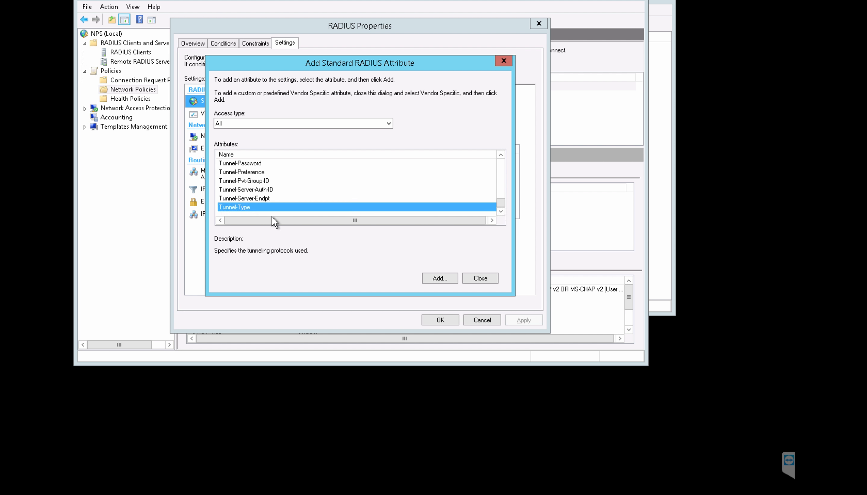
left_click(427, 277)
left_click(434, 172)
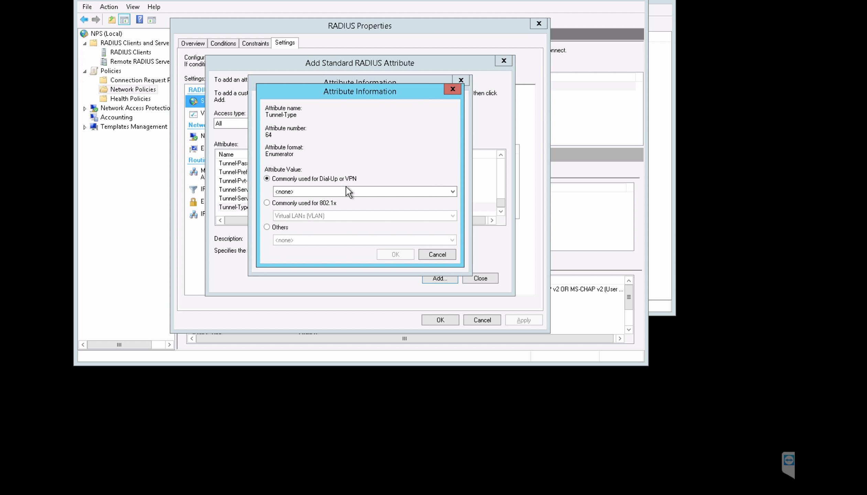
left_click(267, 203)
left_click(391, 257)
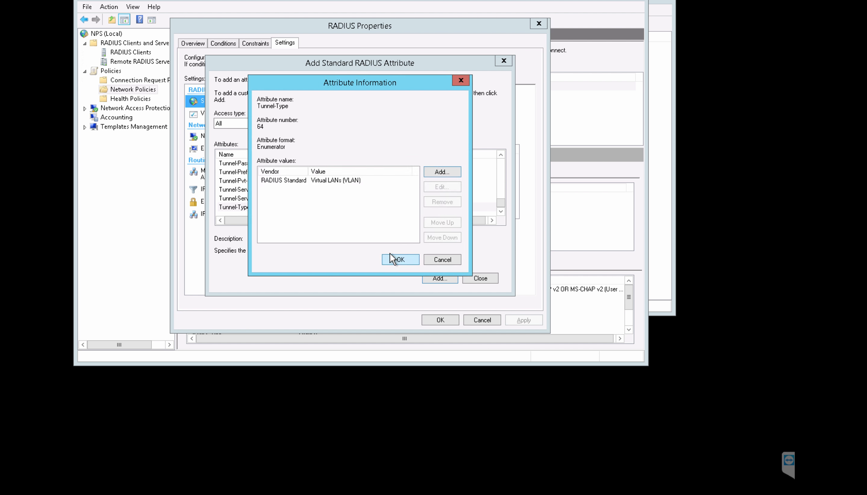
left_click(400, 259)
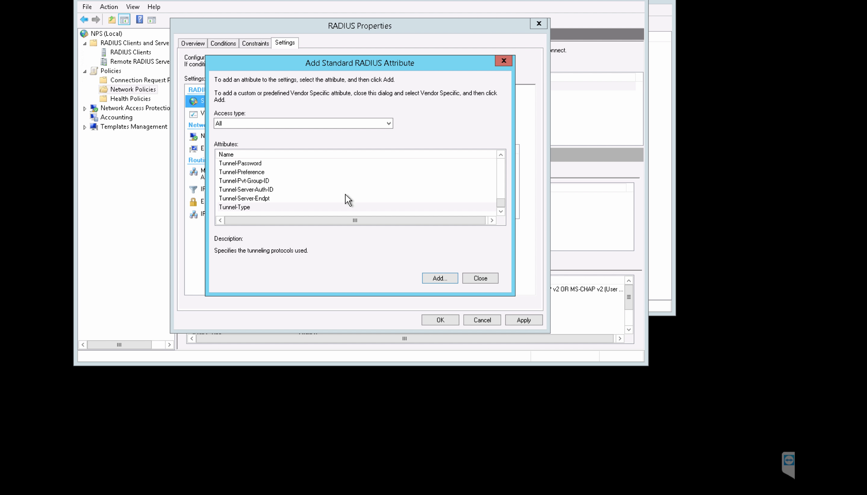
Step: Add the Tunnel-Medium-Type attribute with value 802
left_click(501, 155)
left_click(500, 155)
left_click(501, 155)
left_click(261, 180)
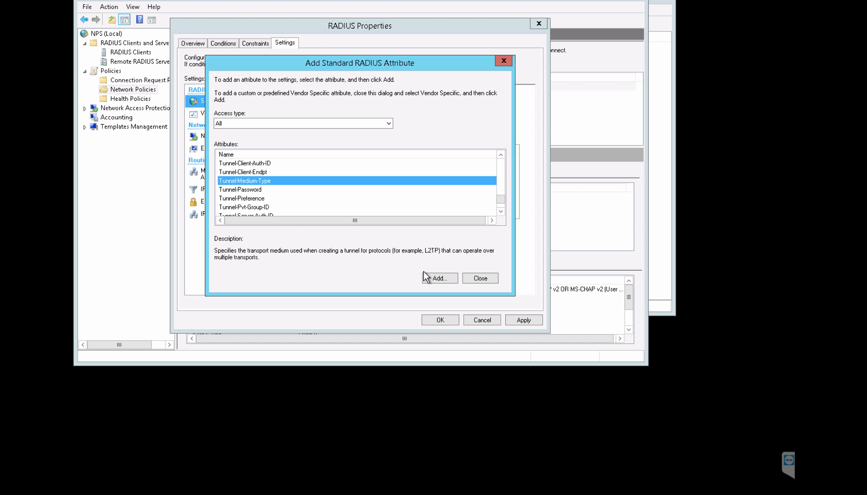
left_click(435, 273)
left_click(441, 177)
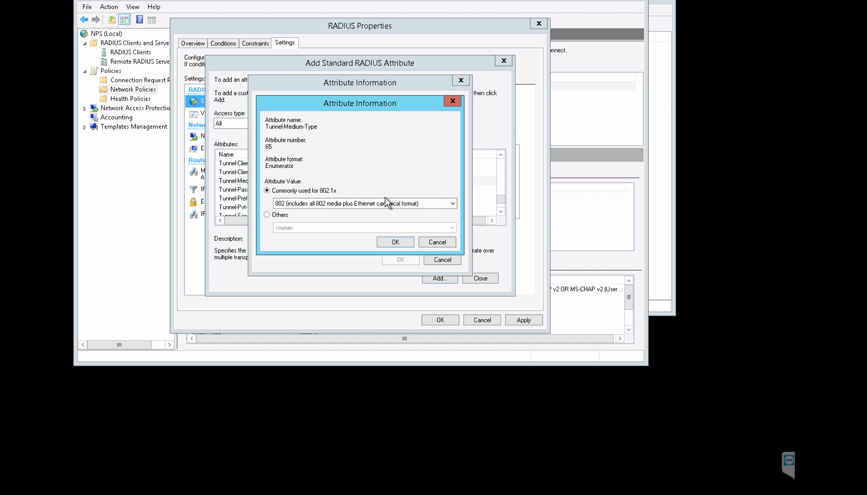
left_click(394, 244)
left_click(394, 260)
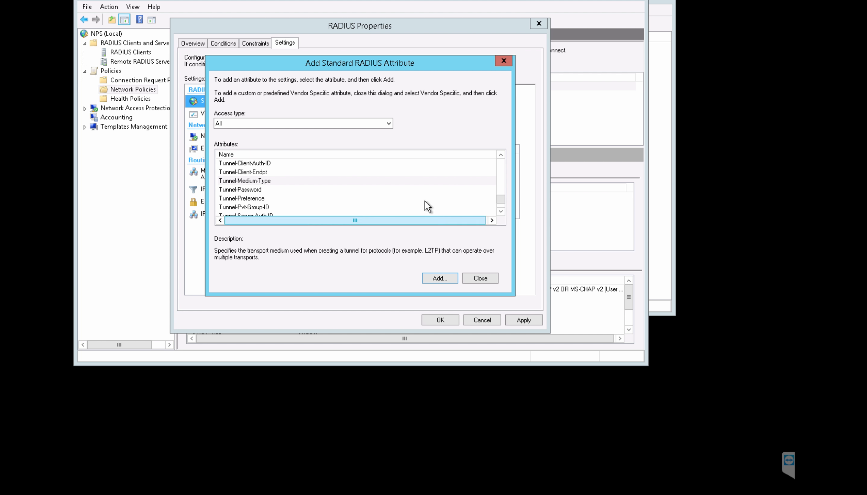
Step: Add Tunnel-Pvt-Group-ID with value 10, then apply and save the RADIUS policy
left_click(268, 207)
left_click(439, 276)
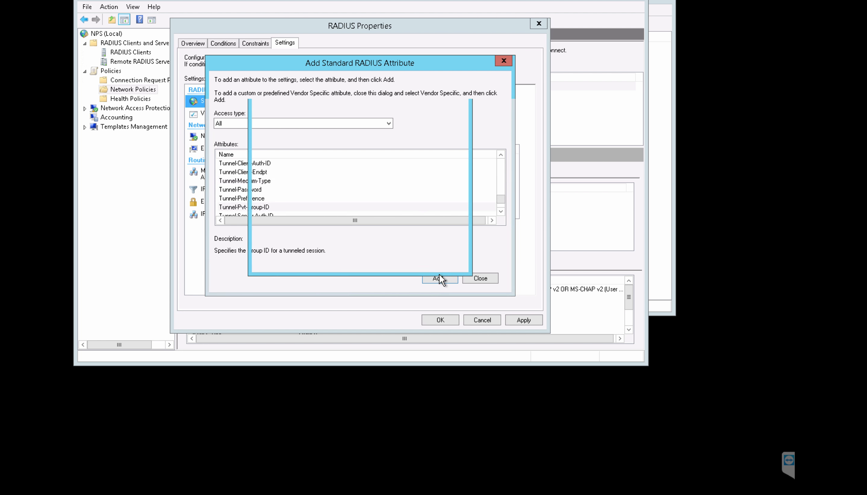
left_click(442, 175)
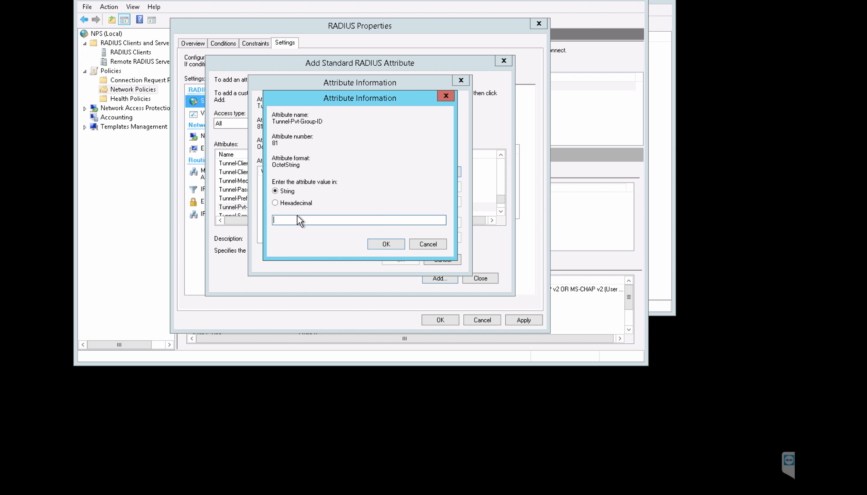
left_click(382, 242)
left_click(405, 258)
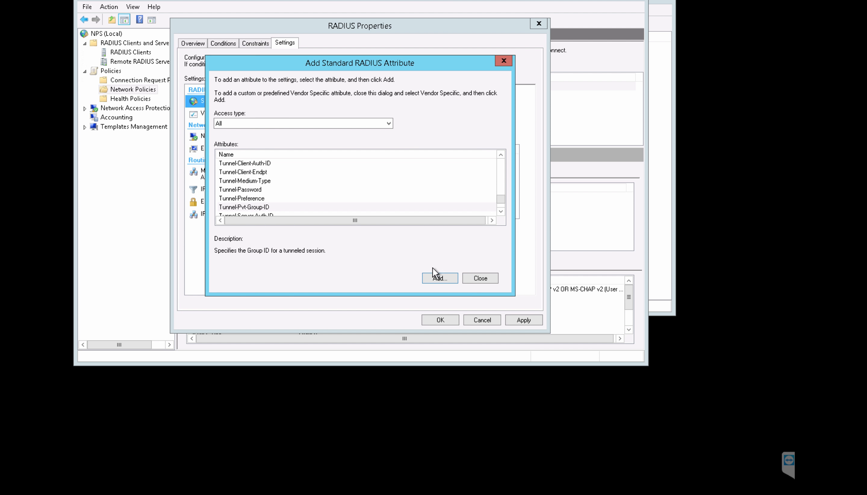
left_click(471, 278)
left_click(516, 320)
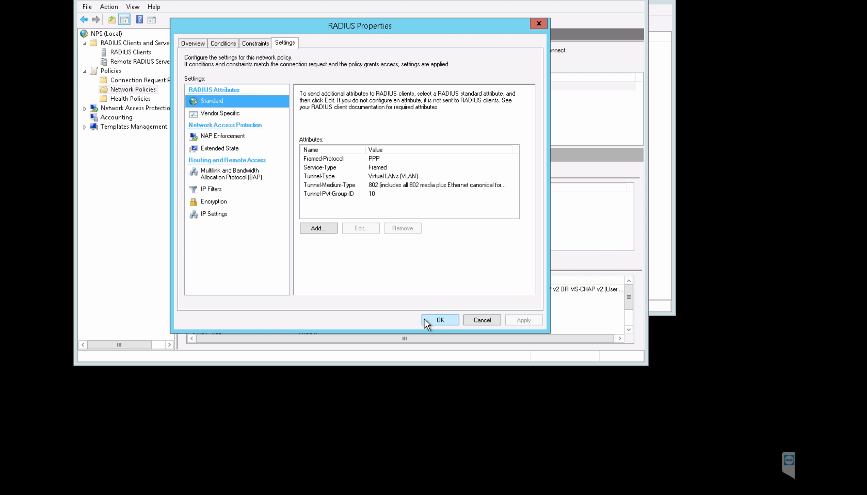
left_click(427, 323)
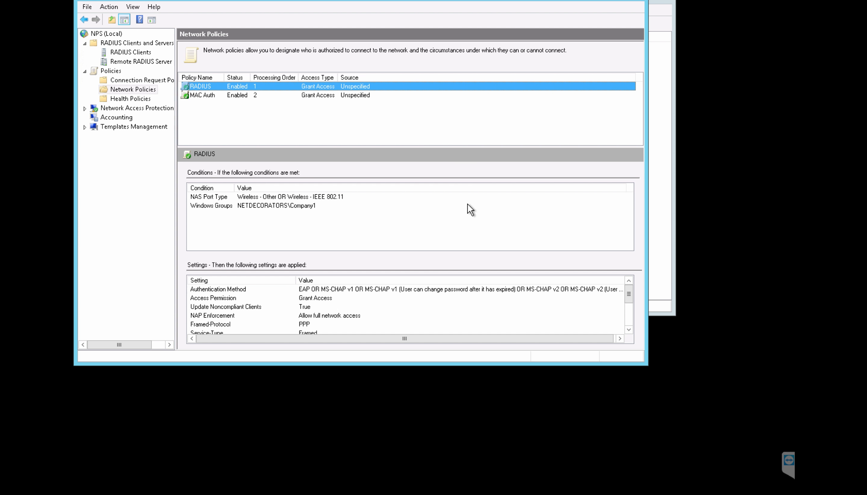
key("ctrl+Left")
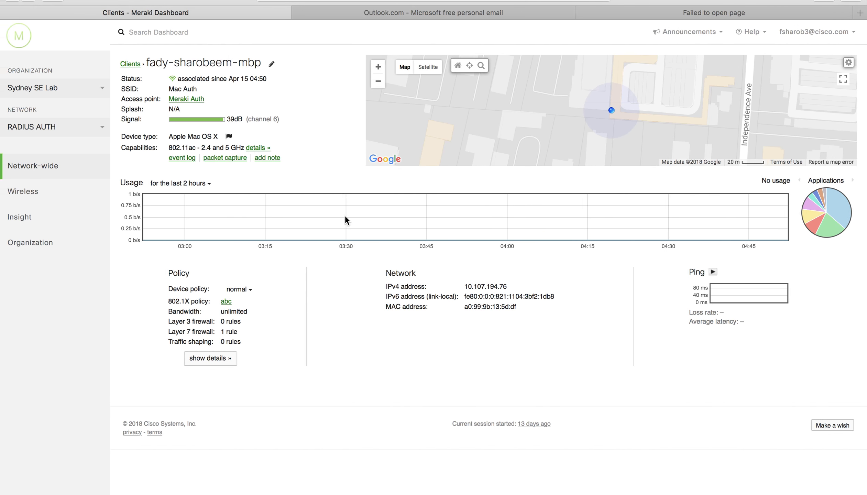
Step: Enable SSID 2, rename it Dot1x, and save the SSID changes
mouse_move(86, 195)
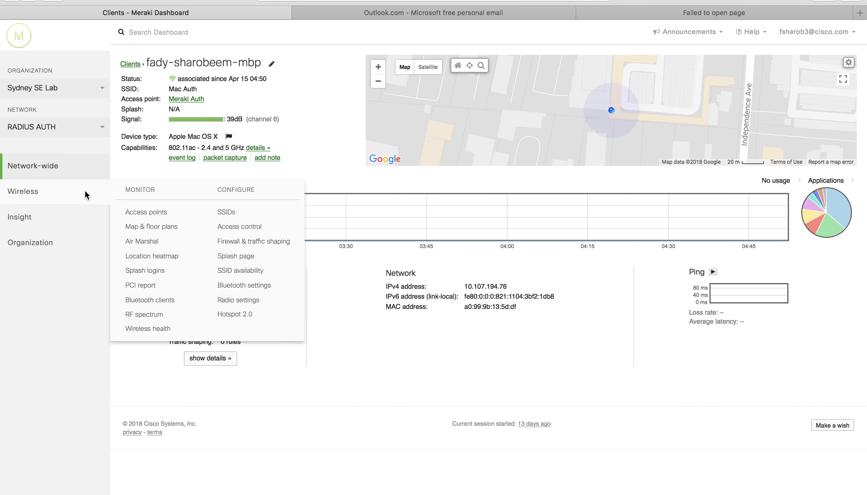
left_click(226, 213)
left_click(703, 13)
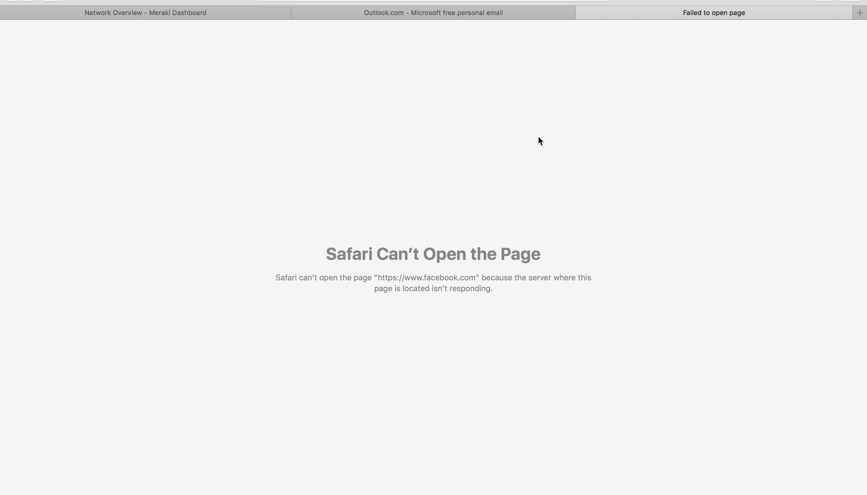
left_click(128, 13)
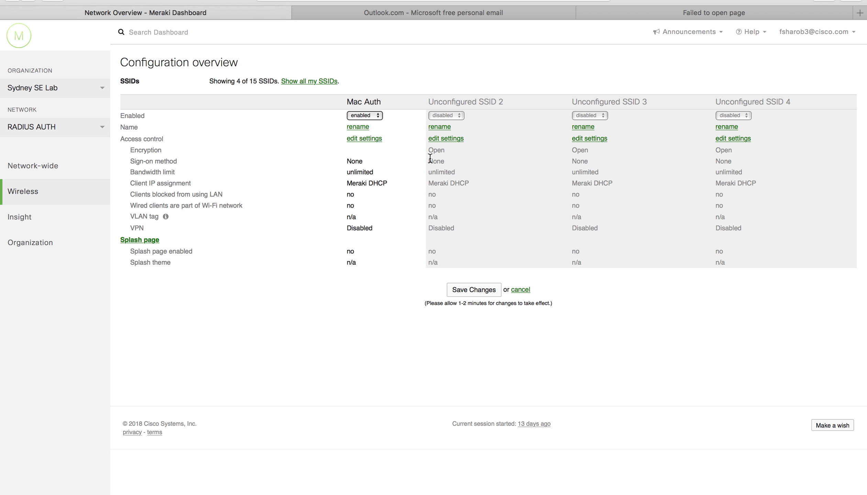
left_click(444, 127)
left_click_drag(489, 130, 371, 124)
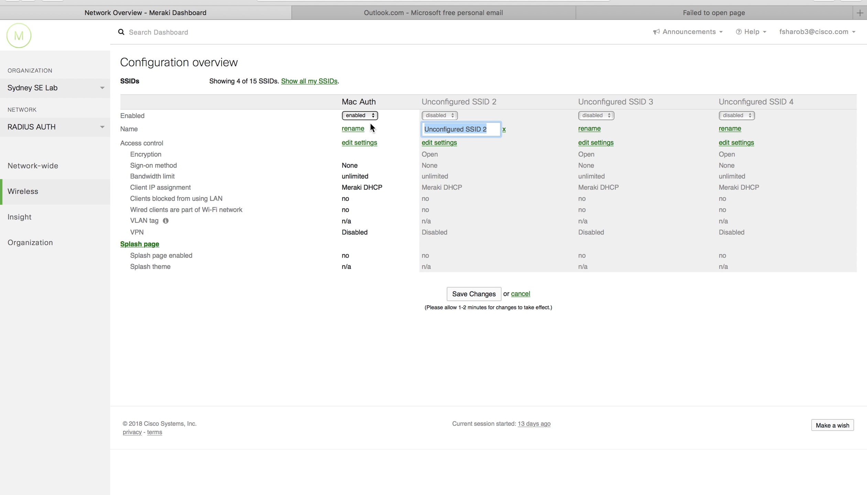
type("Dot1x")
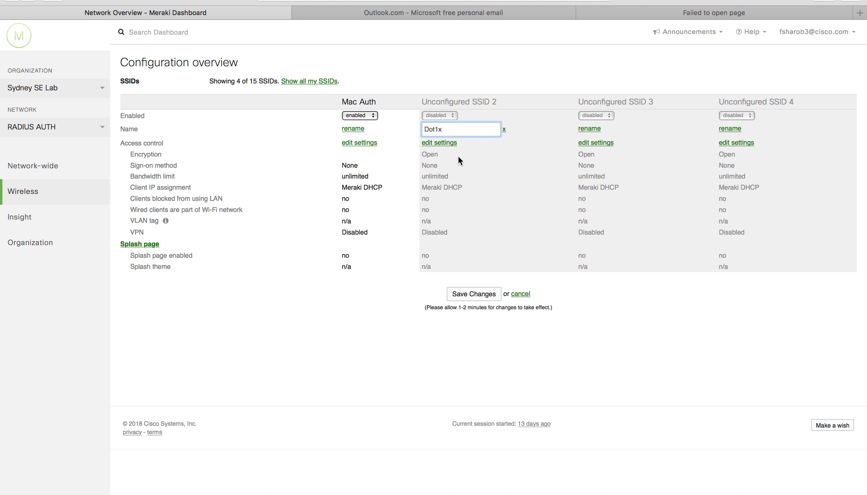
left_click(440, 116)
left_click(437, 107)
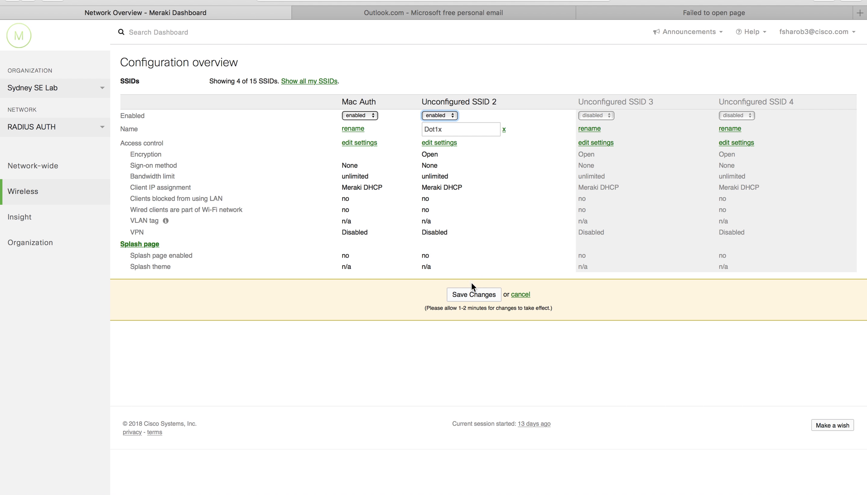
left_click(468, 293)
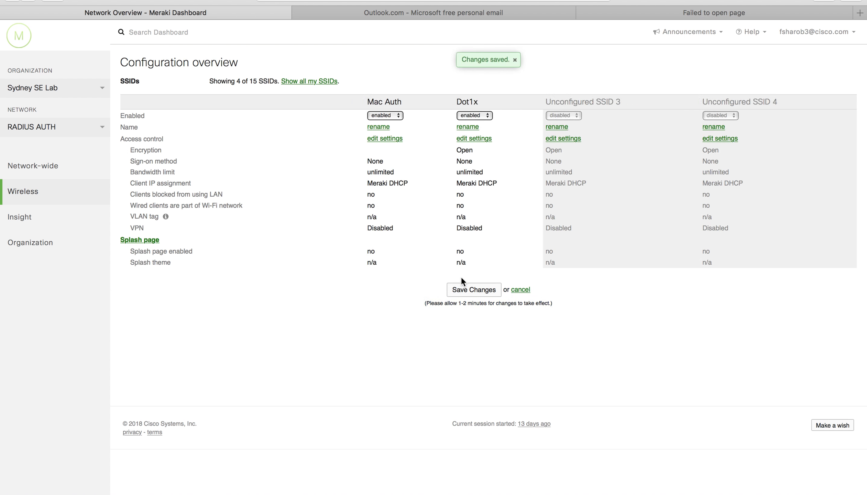
mouse_move(82, 192)
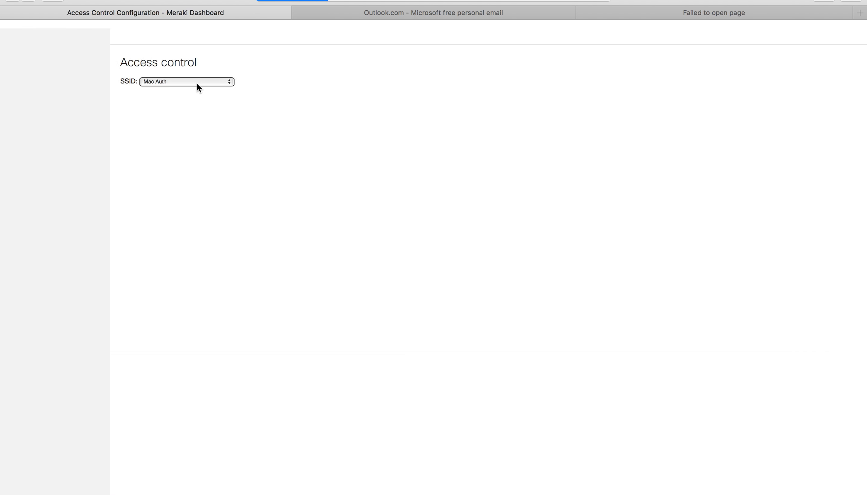
Step: Set the Dot1x SSID to WPA2-Enterprise using my RADIUS server
left_click(201, 86)
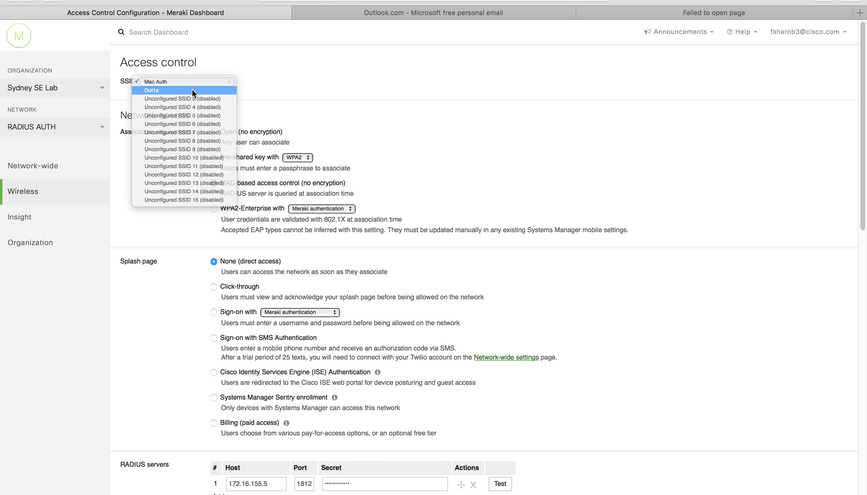
left_click(192, 89)
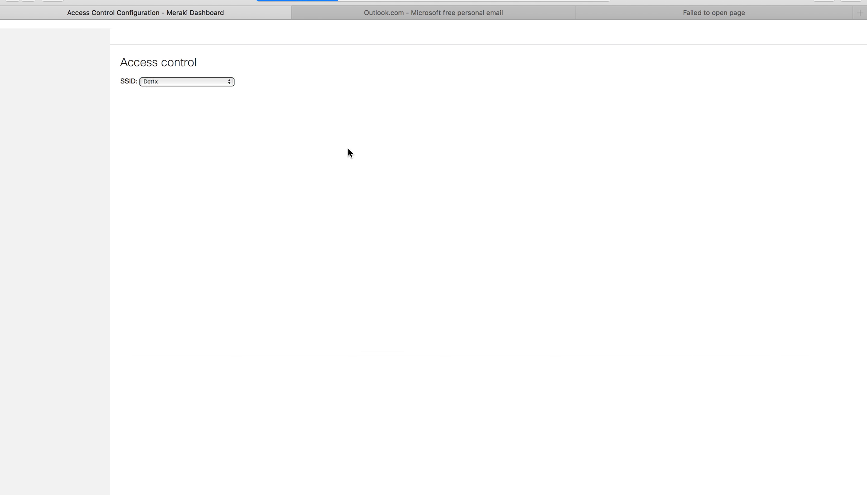
left_click(228, 207)
left_click(319, 209)
left_click(318, 216)
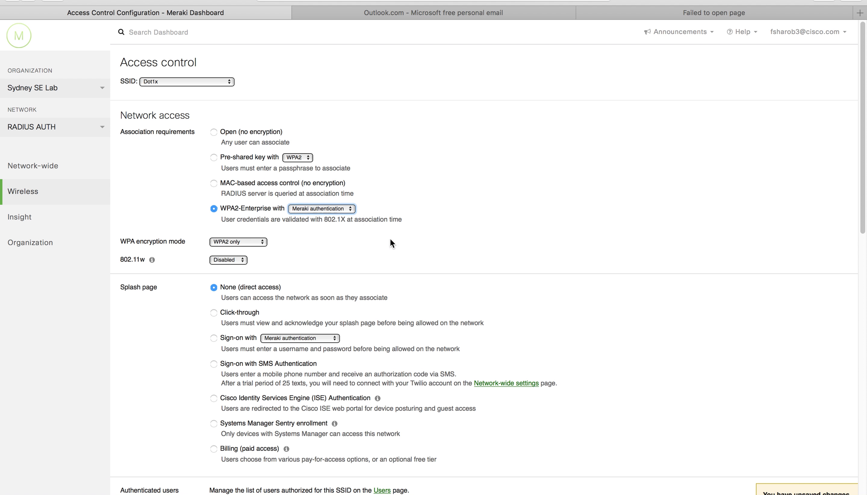
scroll(501, 279, "down", 5)
scroll(497, 279, "down", 3)
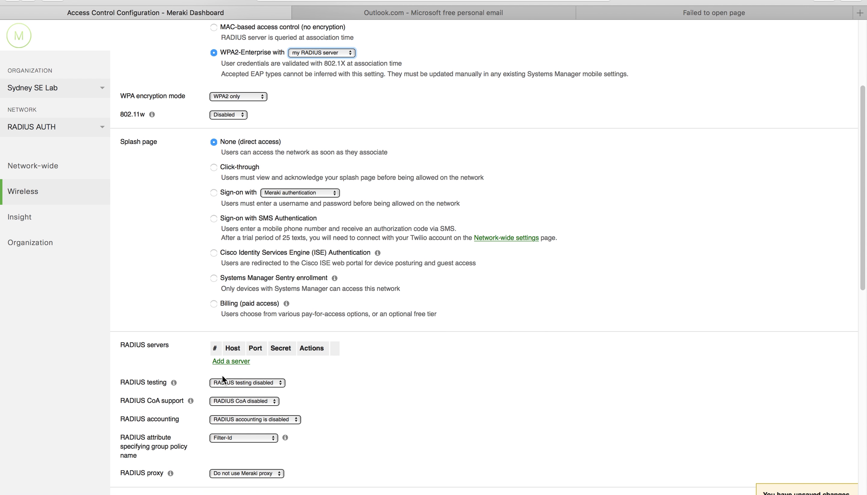
Step: Add RADIUS server 172.16.155.5 on port 1812 with its shared secret, and save
left_click(231, 361)
left_click(246, 361)
type("17")
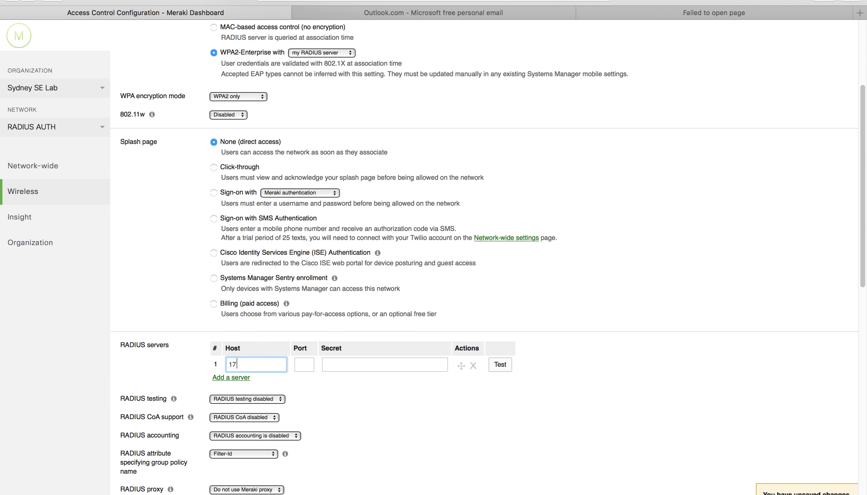
type("2.16.155.5")
left_click(302, 360)
type("1")
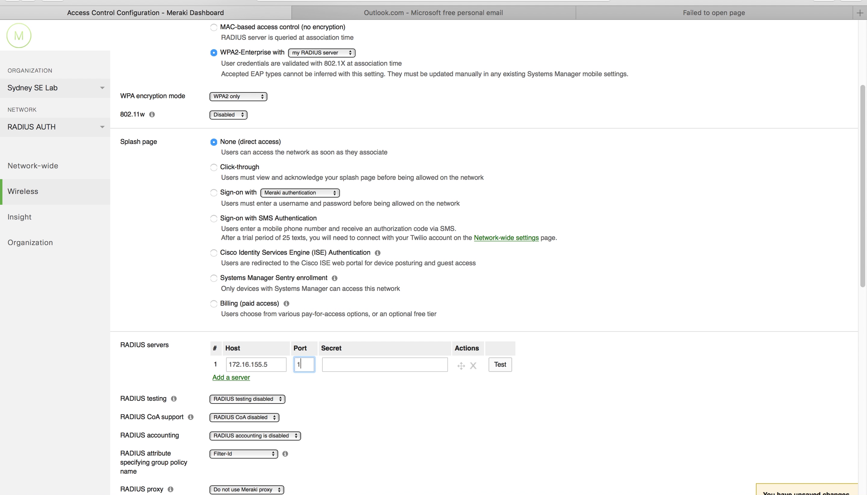
type("812")
left_click(332, 359)
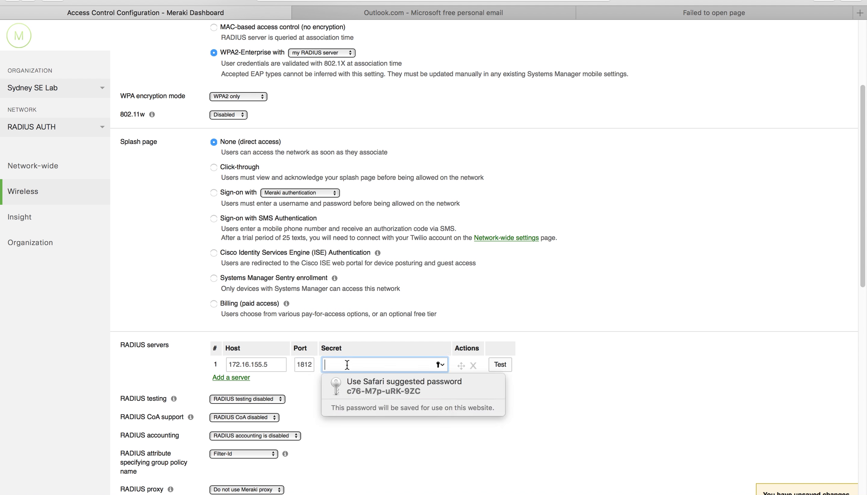
type("cisco")
scroll(503, 402, "down", 2)
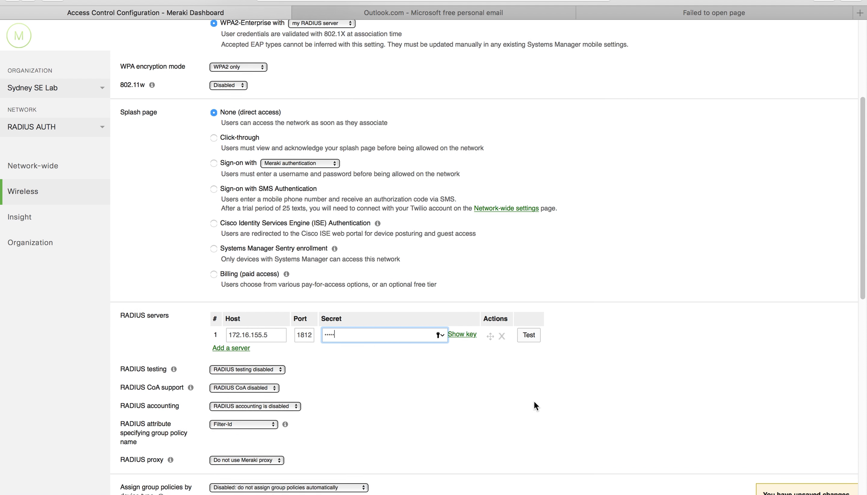
left_click(772, 494)
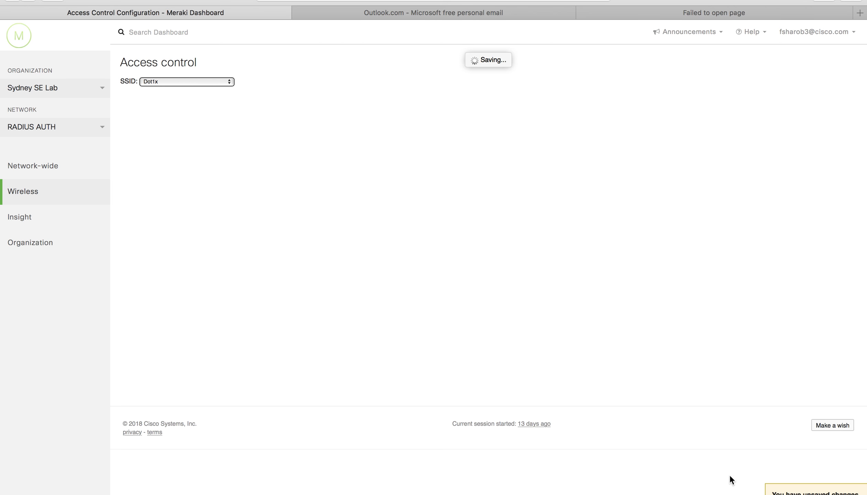
scroll(642, 436, "down", 4)
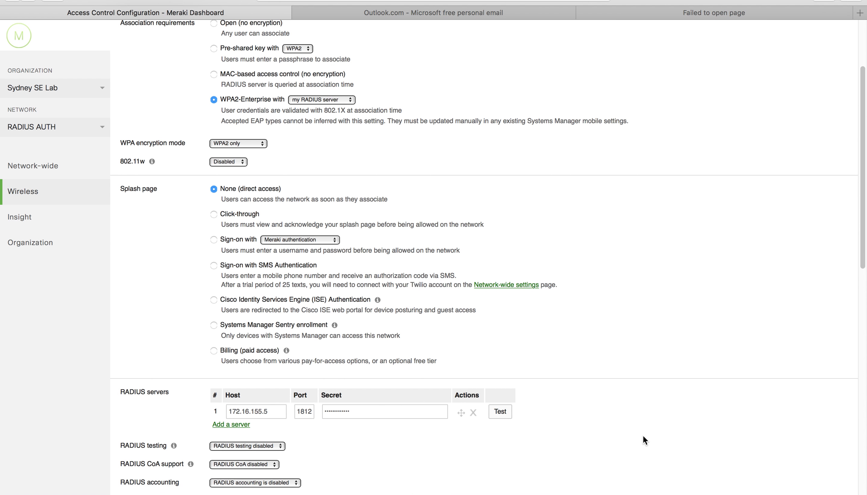
left_click(500, 390)
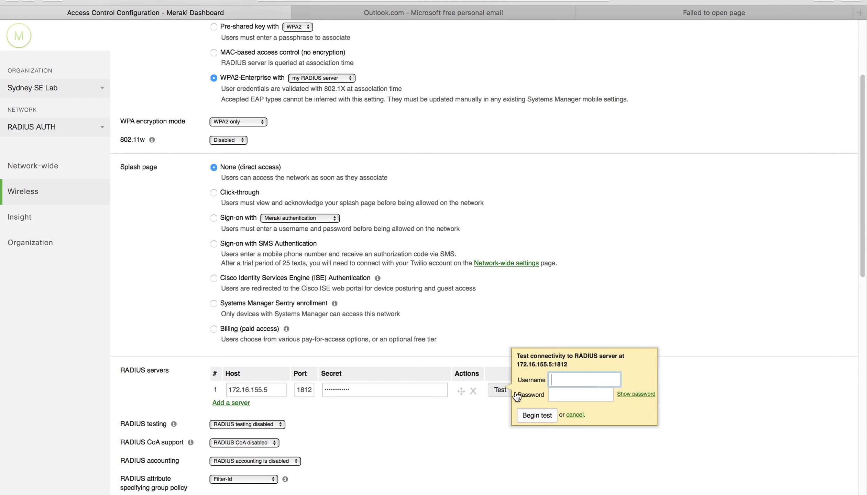
Step: Run the RADIUS server test with a domain username and password
left_click(575, 379)
type("NETDECORAOT")
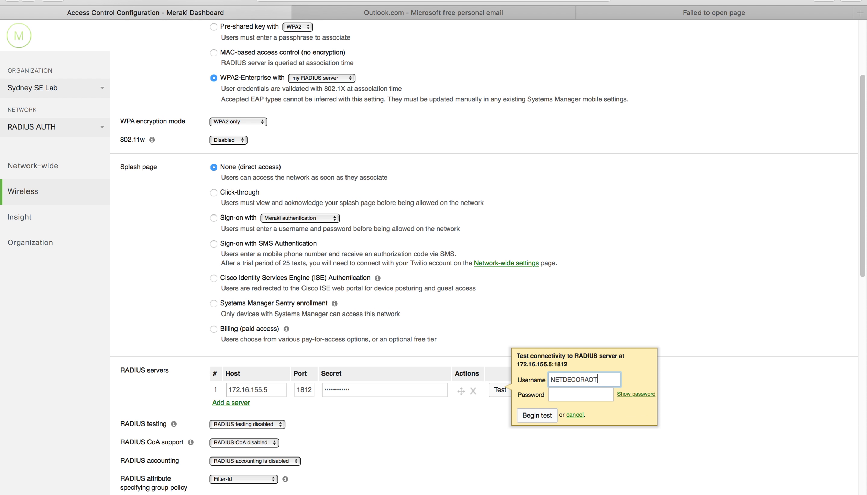
key("BackSpace")
type("TORS\\abc")
key("Tab")
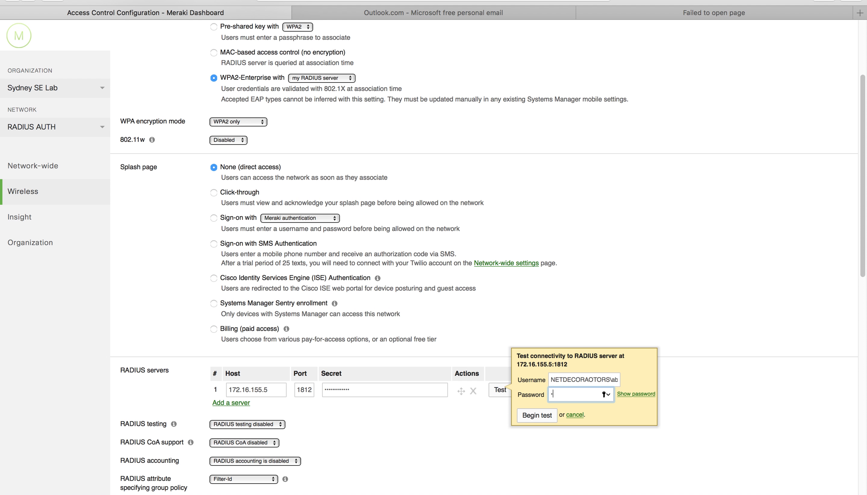
key("Return")
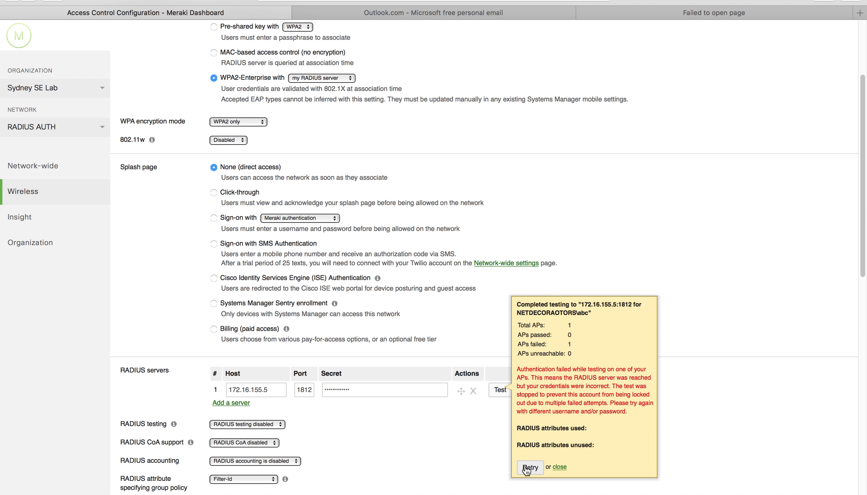
Step: Retry with the domain corrected to NETDECORATORS, confirm VLAN 10 returned, and close the results
left_click(528, 468)
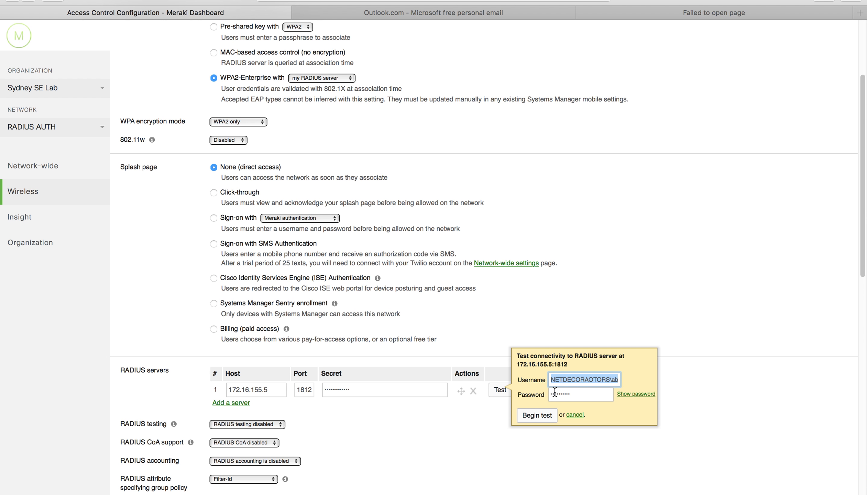
left_click(573, 382)
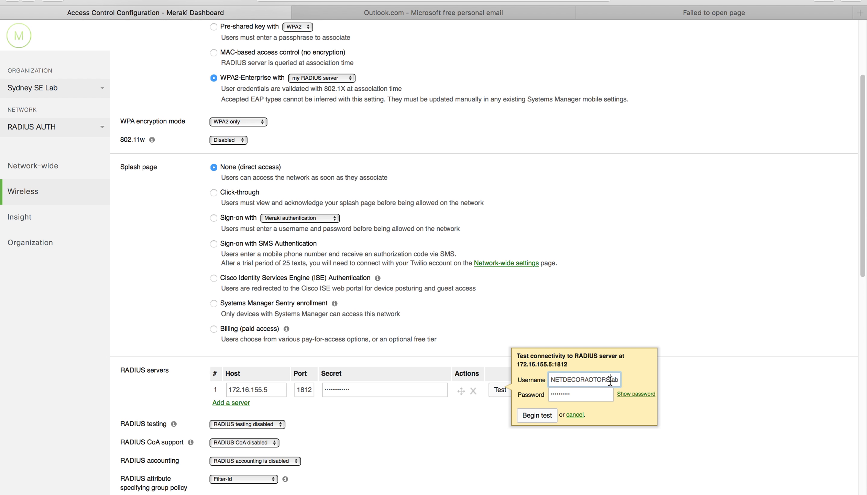
left_click_drag(610, 380, 544, 378)
type("NETDECORATORS")
left_click(550, 418)
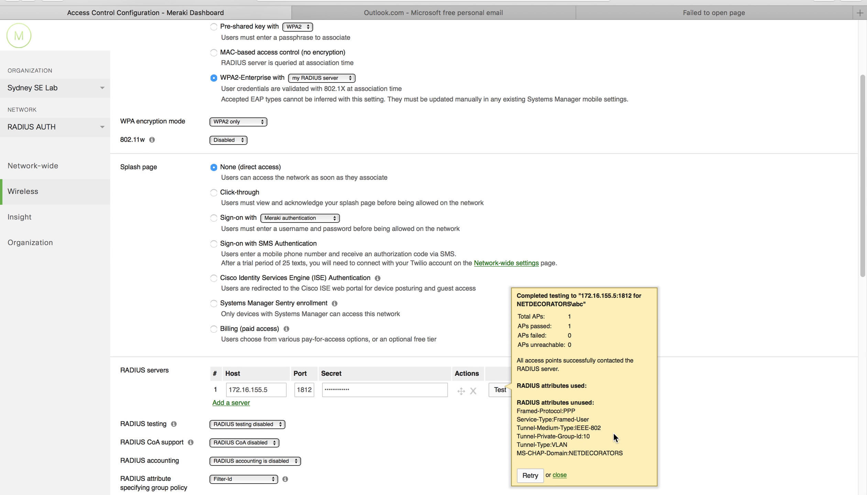
left_click_drag(583, 436, 589, 436)
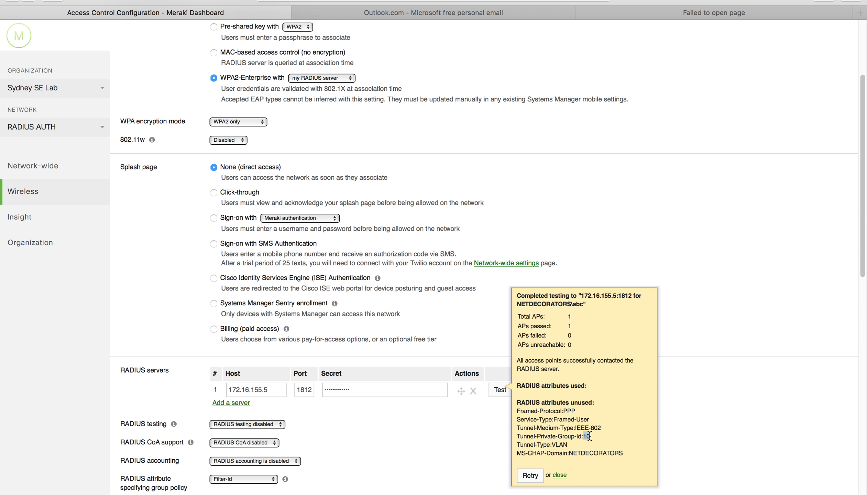
left_click(559, 476)
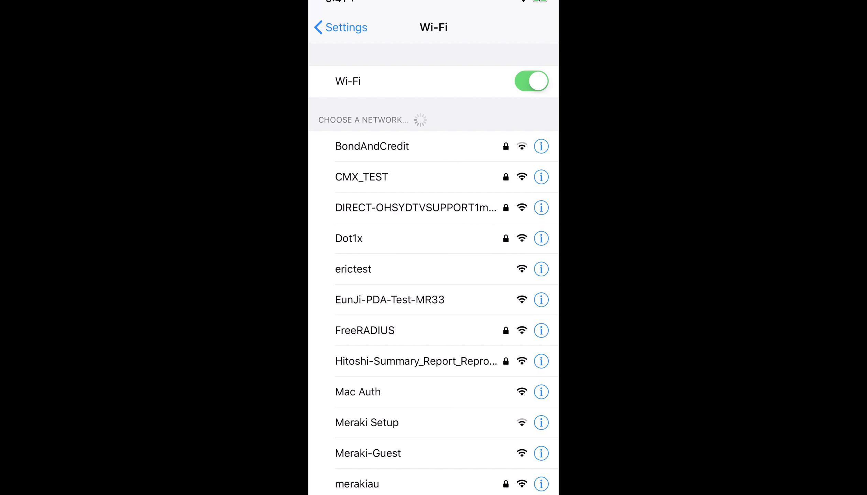
Step: Choose the Dot1x network and enter a NETDECORATORS domain username
scroll(434, 268, "down", 2)
left_click(399, 359)
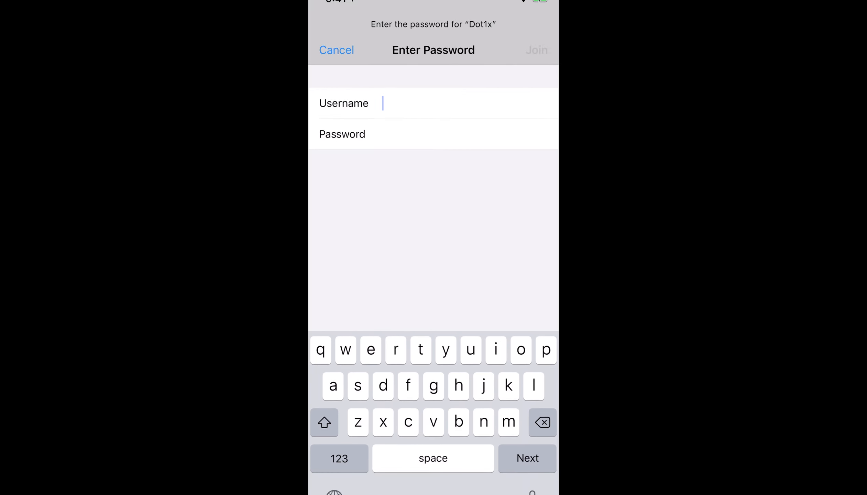
type("NE")
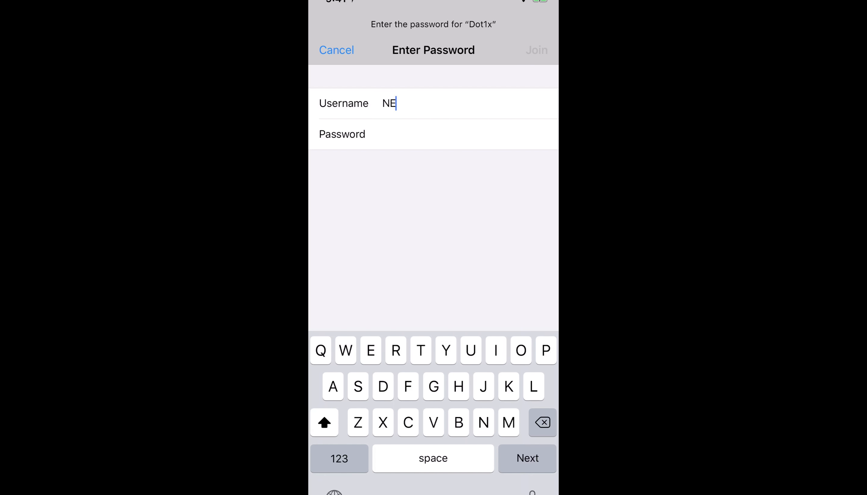
type("TDE")
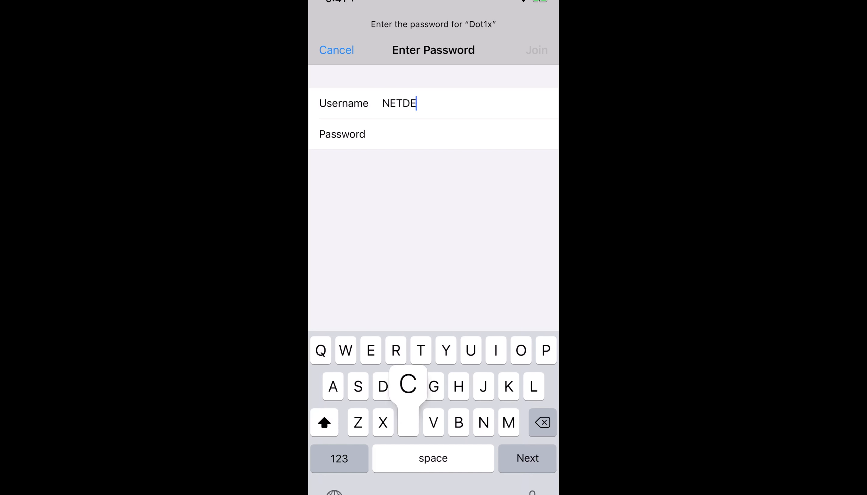
type("CORA")
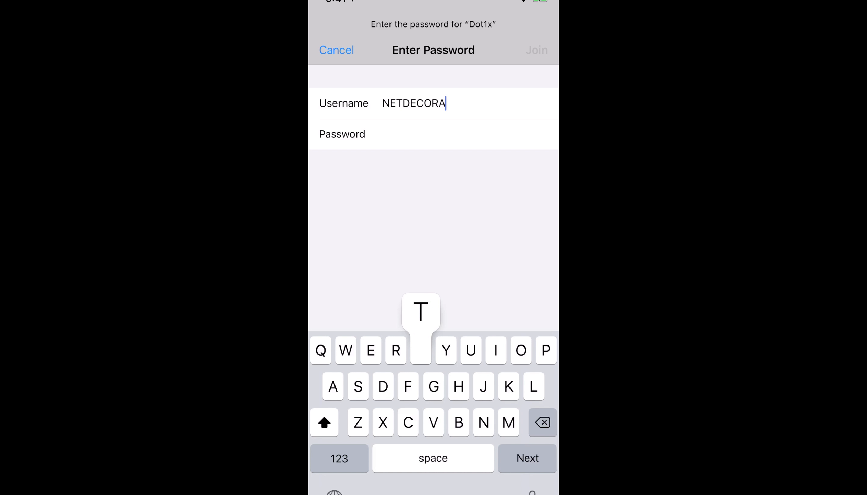
type("TORS")
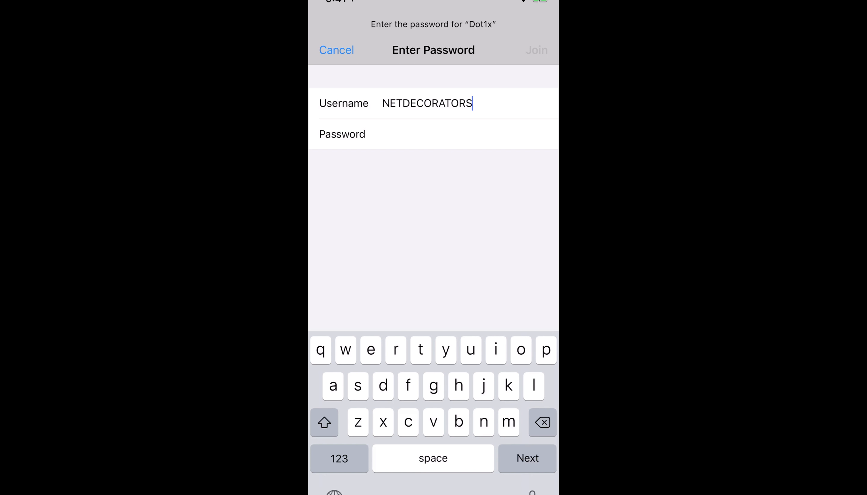
left_click(324, 423)
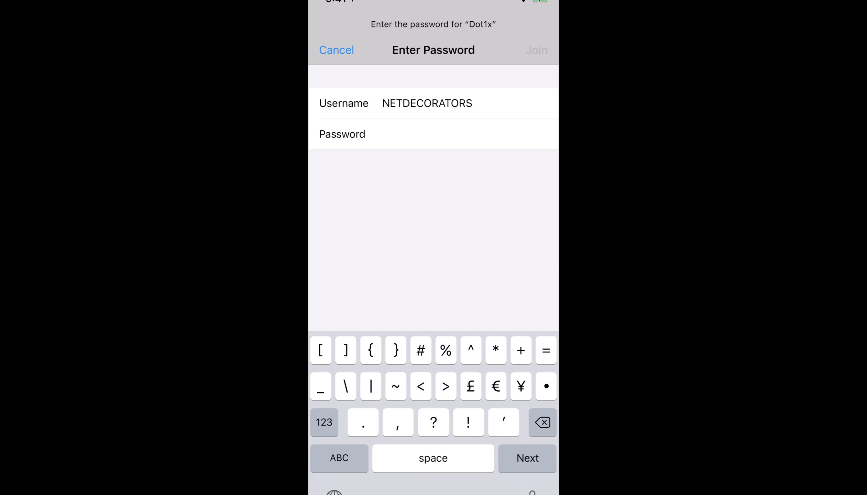
type("\\")
left_click(324, 423)
left_click(339, 458)
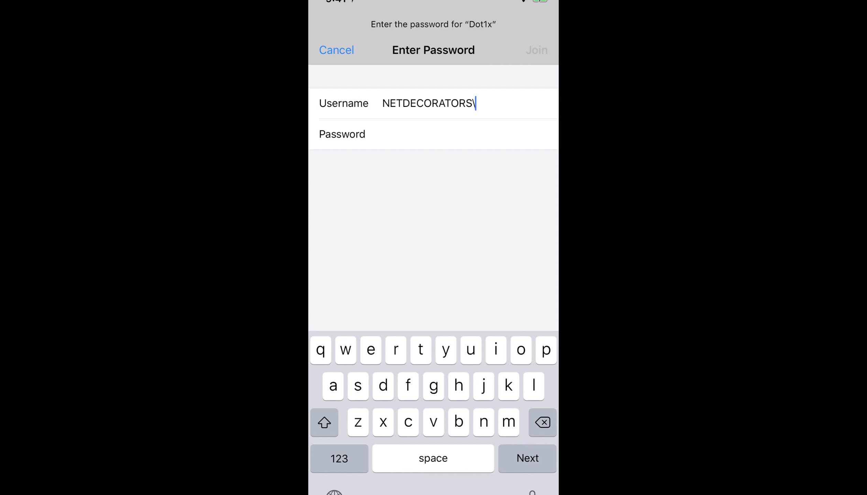
type("abc")
Step: Enter the account password, trust the AD.NETDECORATORS.COM certificate, and open Dot1x's details
key("Return")
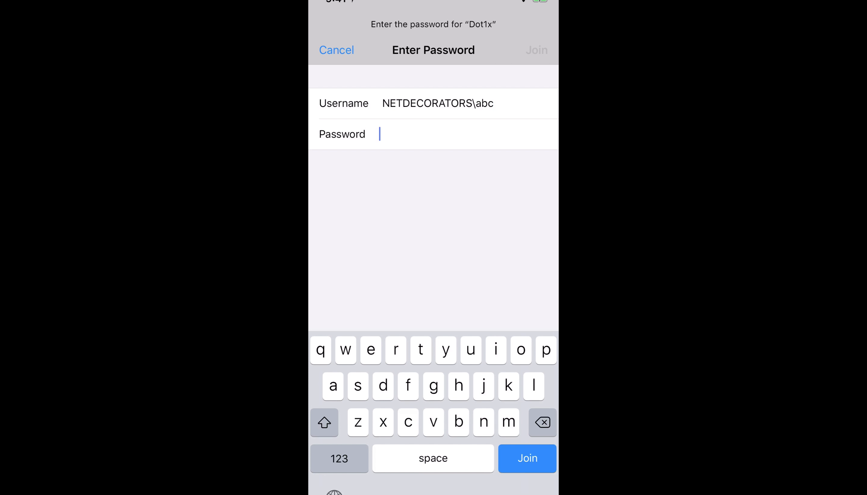
type("Merak")
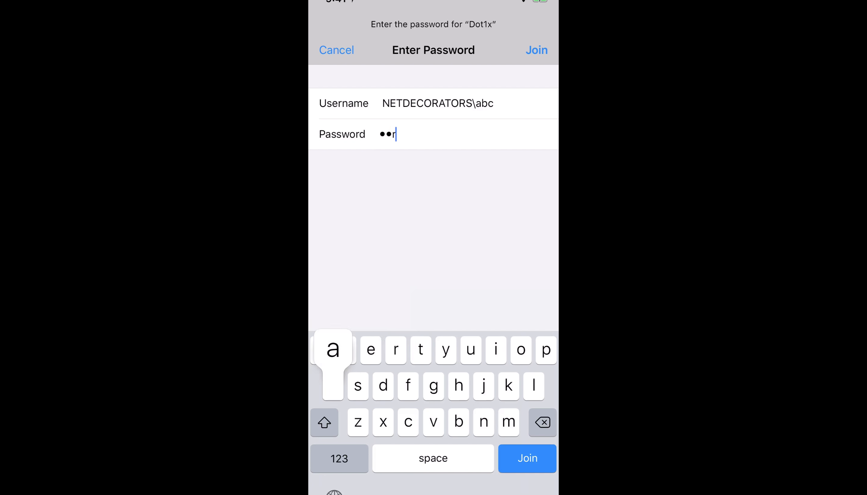
left_click(339, 458)
type("1234")
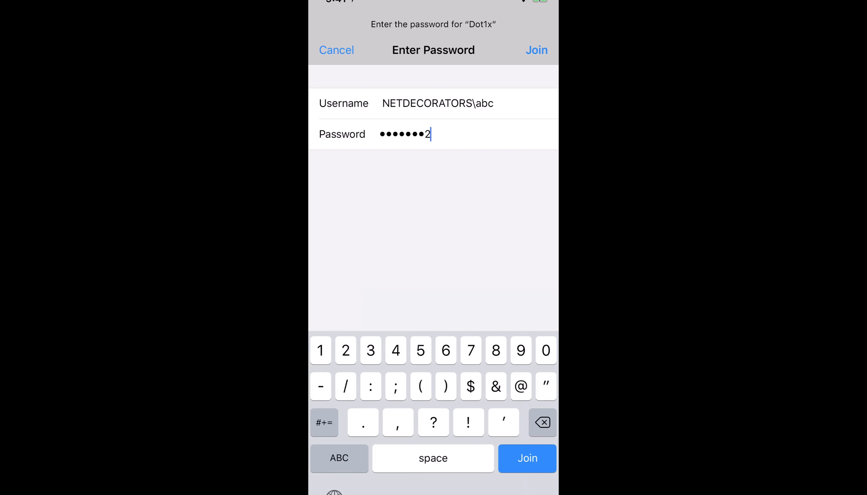
key("Return")
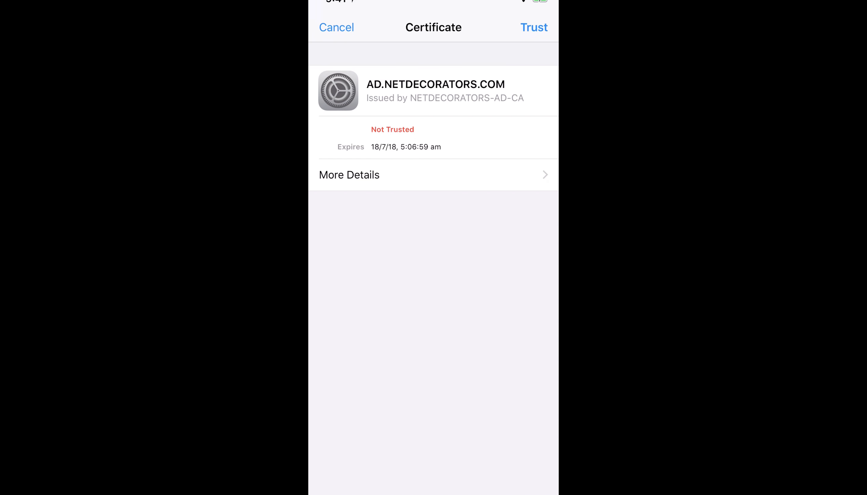
left_click(533, 27)
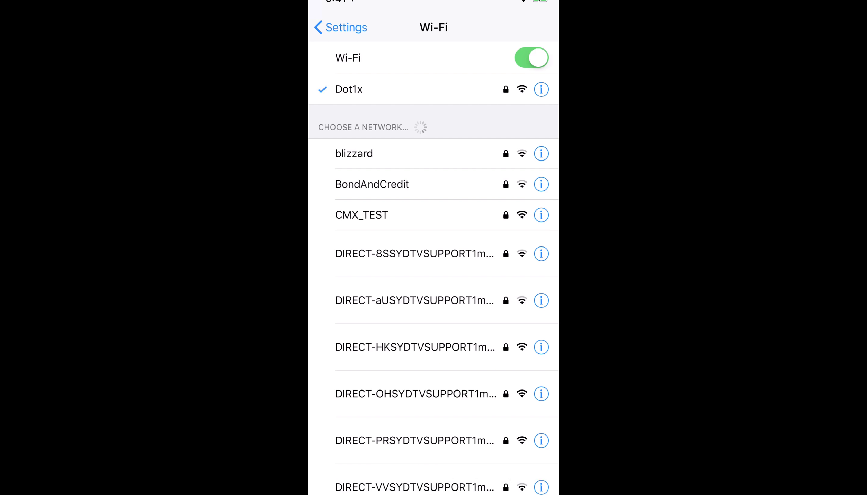
left_click(540, 89)
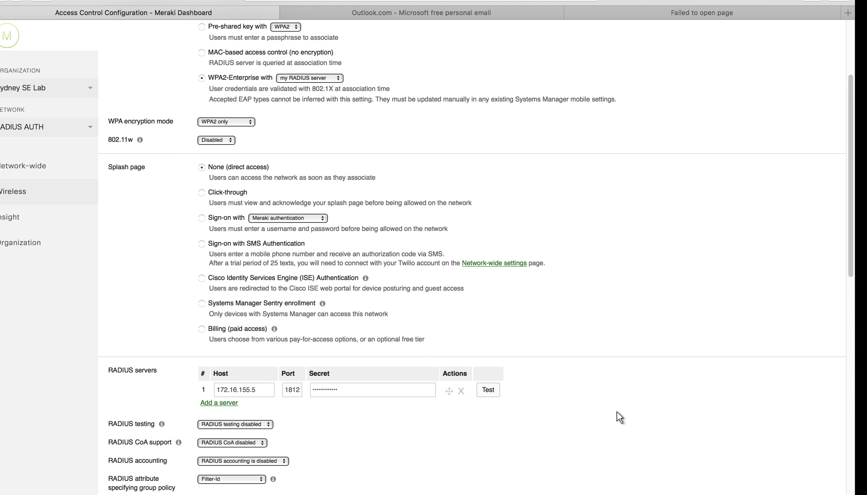
scroll(654, 411, "down", 5)
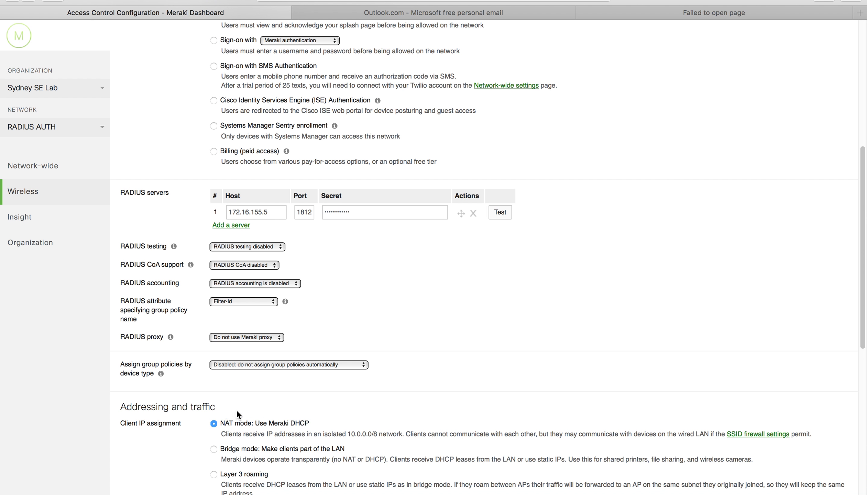
Step: Set the Dot1x client IP assignment to Bridge mode and save the changes
left_click(214, 449)
scroll(567, 443, "down", 3)
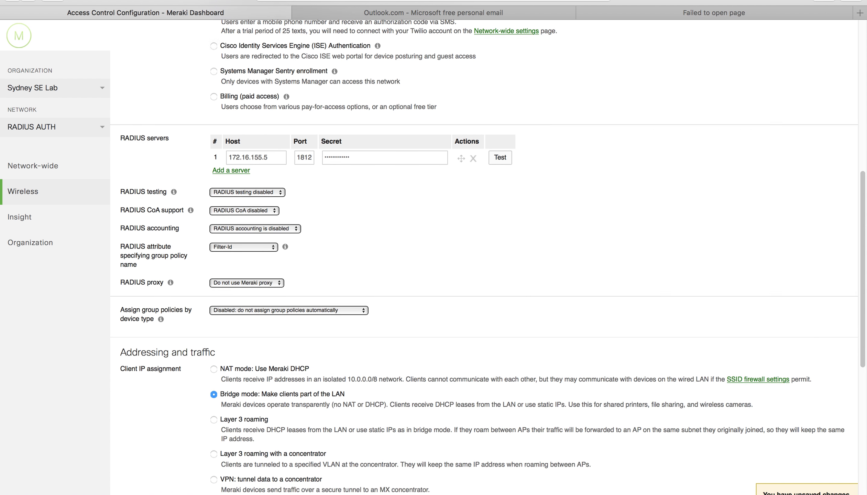
left_click(762, 490)
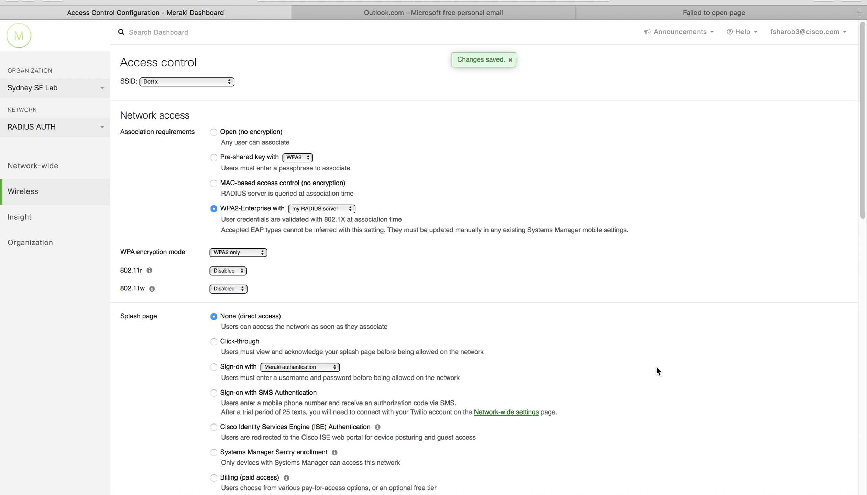
scroll(656, 369, "down", 12)
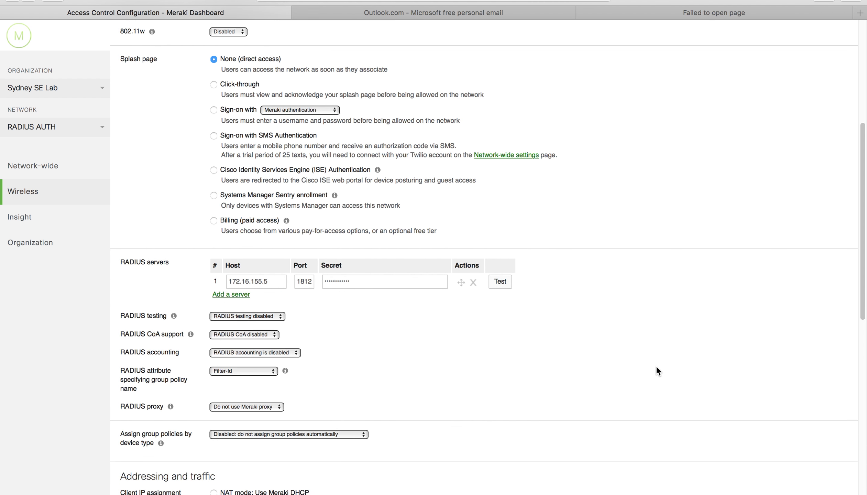
scroll(657, 370, "down", 2)
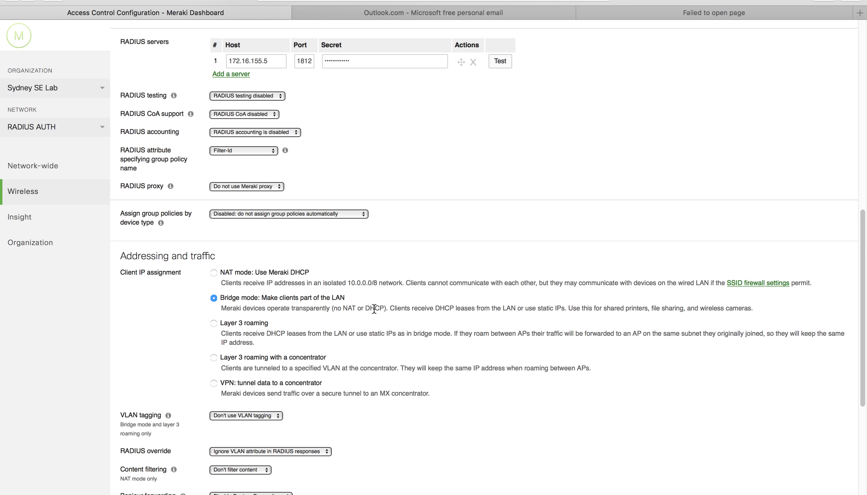
scroll(423, 299, "up", 15)
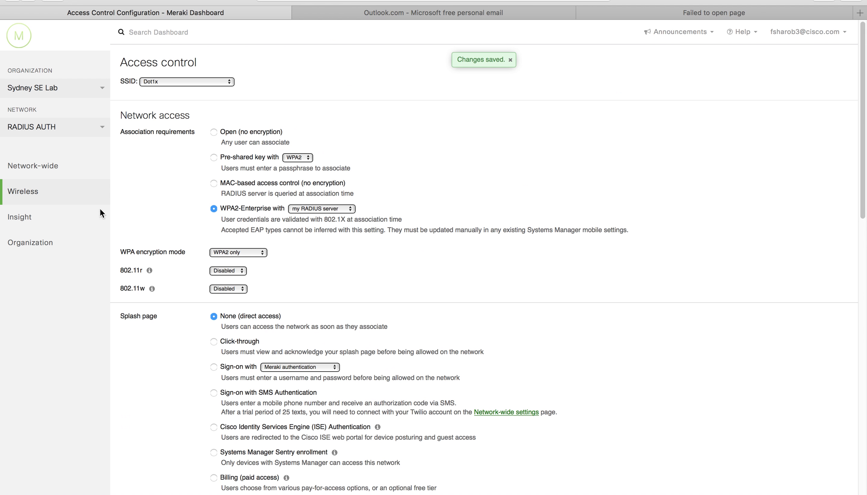
Step: Open the network's client list and decline Safari's offer to save the password
mouse_move(57, 168)
left_click(133, 187)
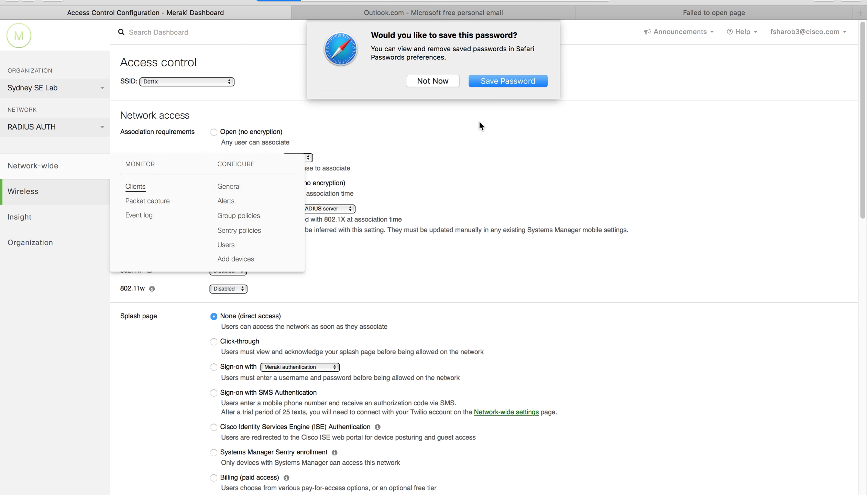
left_click(443, 83)
key("ctrl+Right")
key("ctrl+Right")
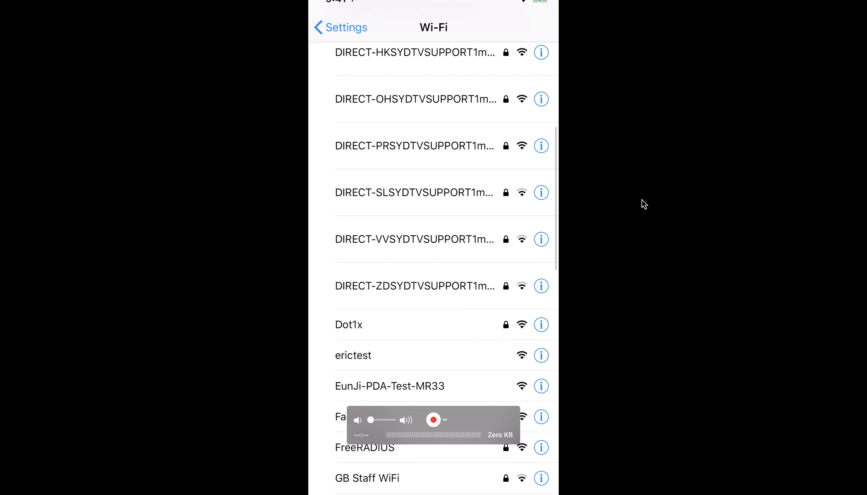
Step: Join Dot1x with the domain username and password, trusting the AD.NETDECORATORS.COM certificate
type("NETDE")
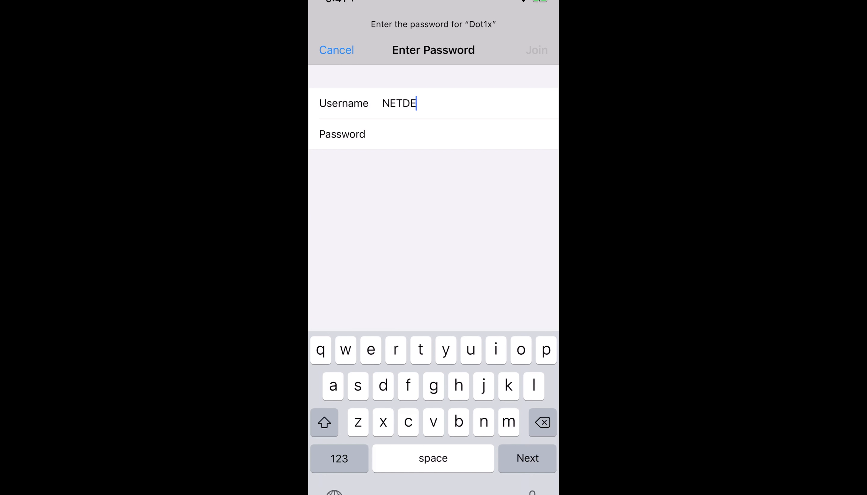
type("CORATORS\\abc")
key("Return")
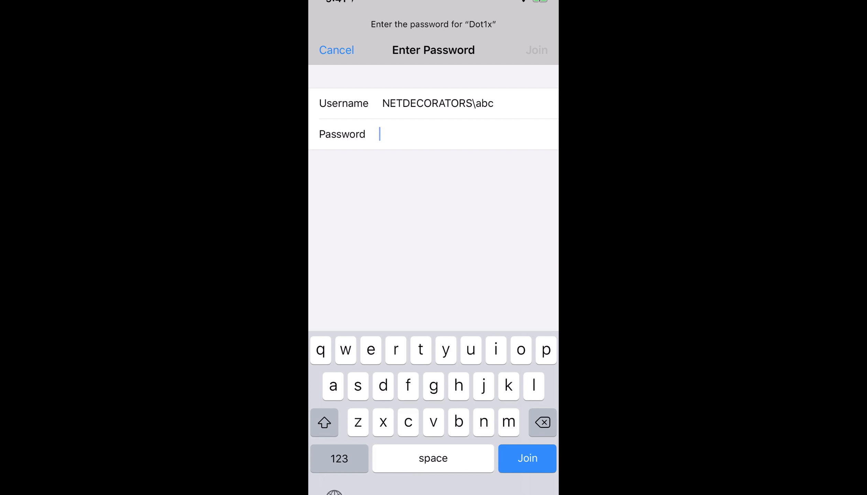
type("M??a?1234")
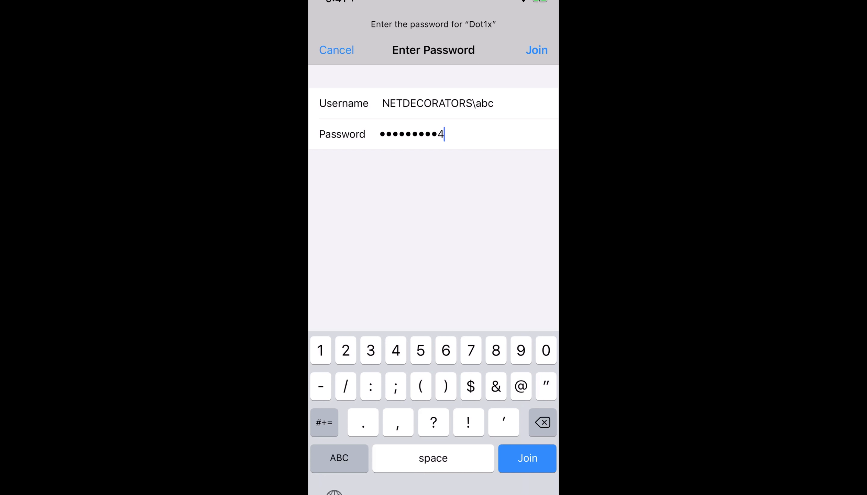
key("Return")
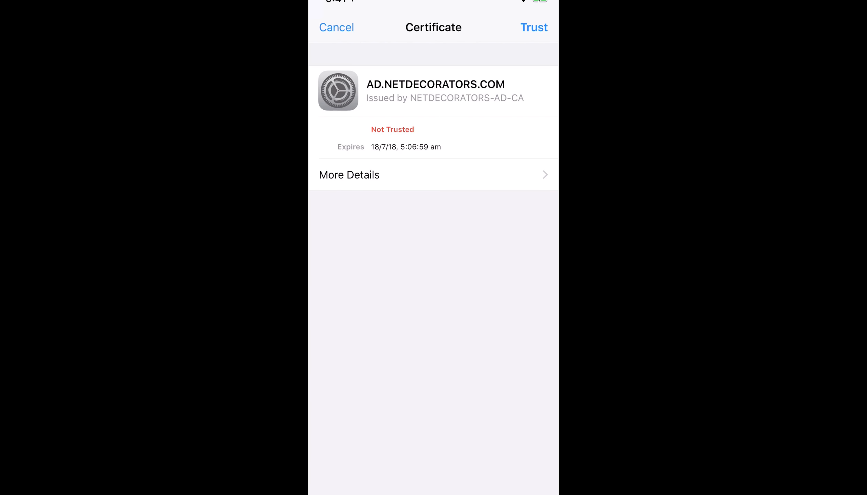
left_click(534, 27)
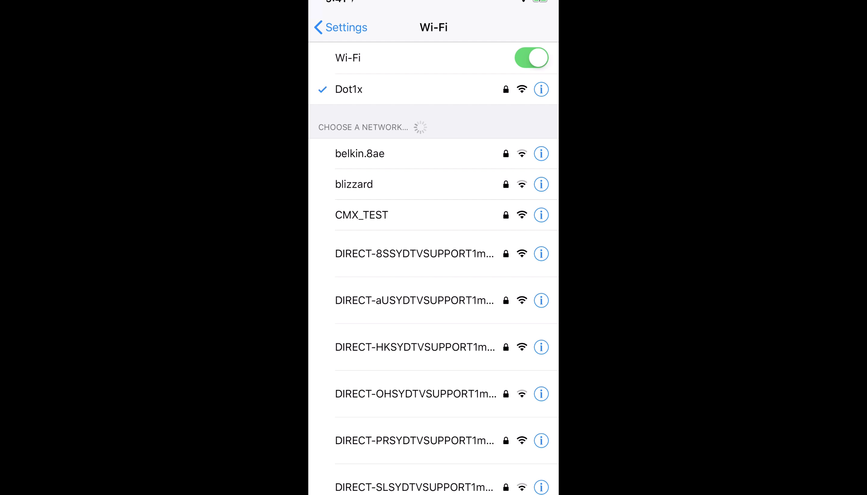
Step: Confirm Dot1x assigned LAN address 192.168.255.235, then switch to the Meraki Clients list
left_click(541, 89)
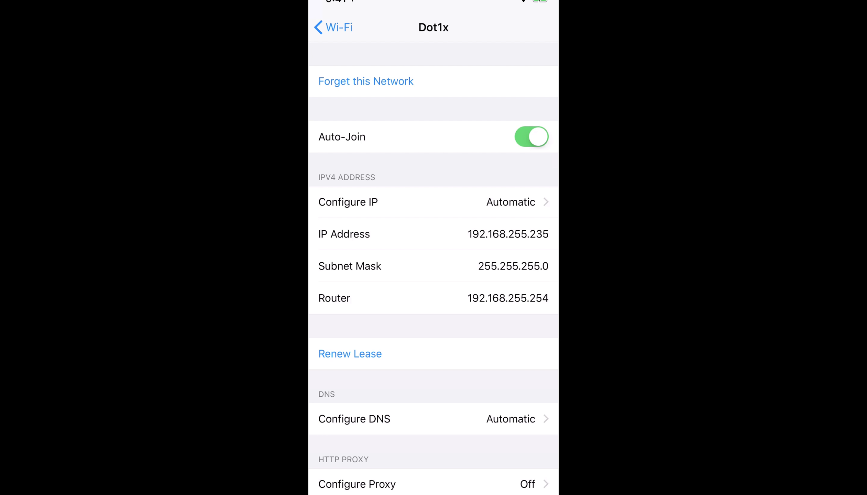
left_click(333, 27)
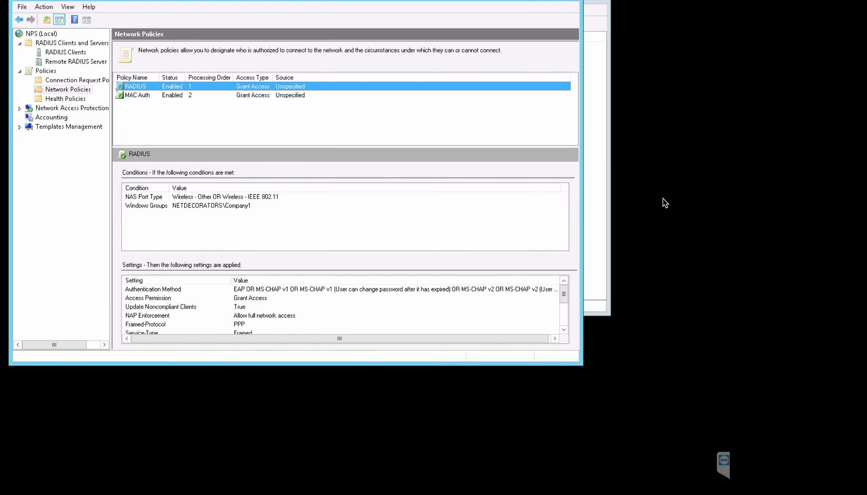
key("ctrl+Left")
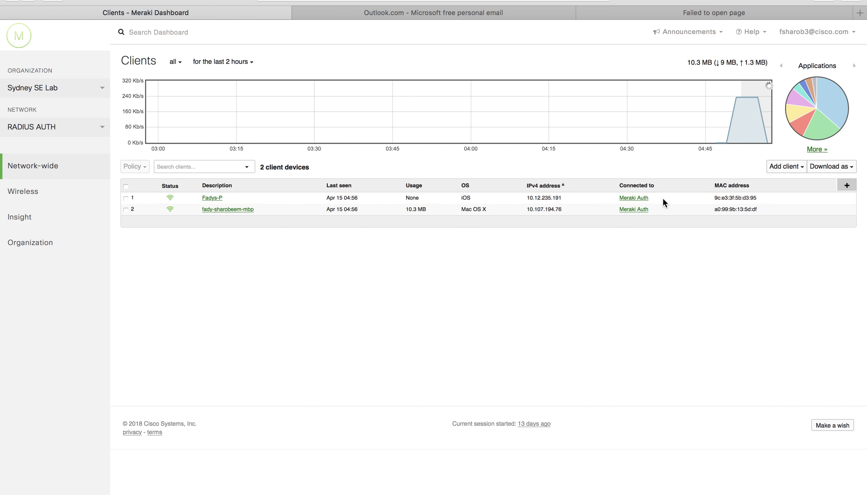